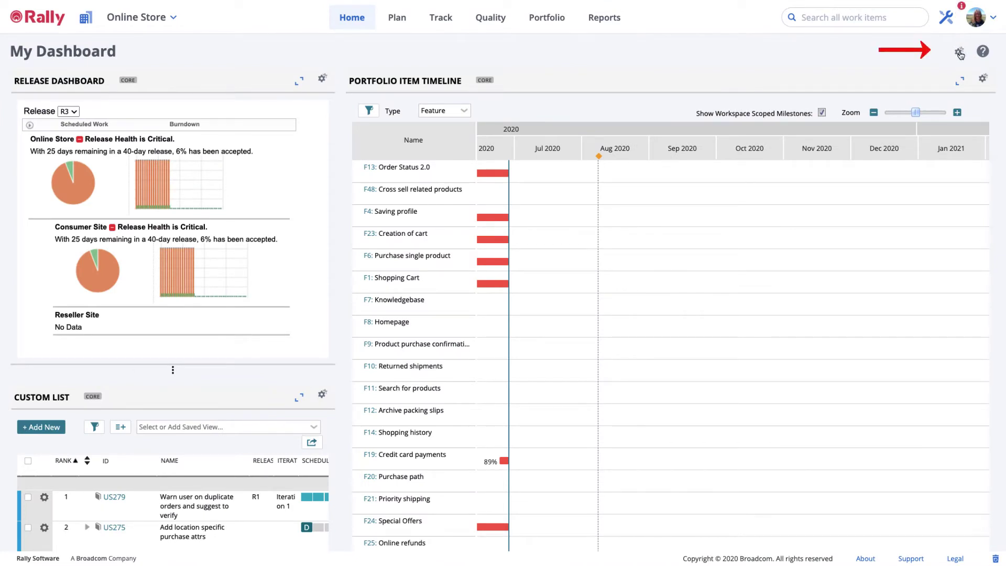
Step: Add the Custom Board app from the App Catalog to My Dashboard, beside Custom List
{"action": "left_click", "coordinate": [959, 53]}
{"action": "left_click", "coordinate": [953, 70]}
{"action": "type", "text": "custo"}
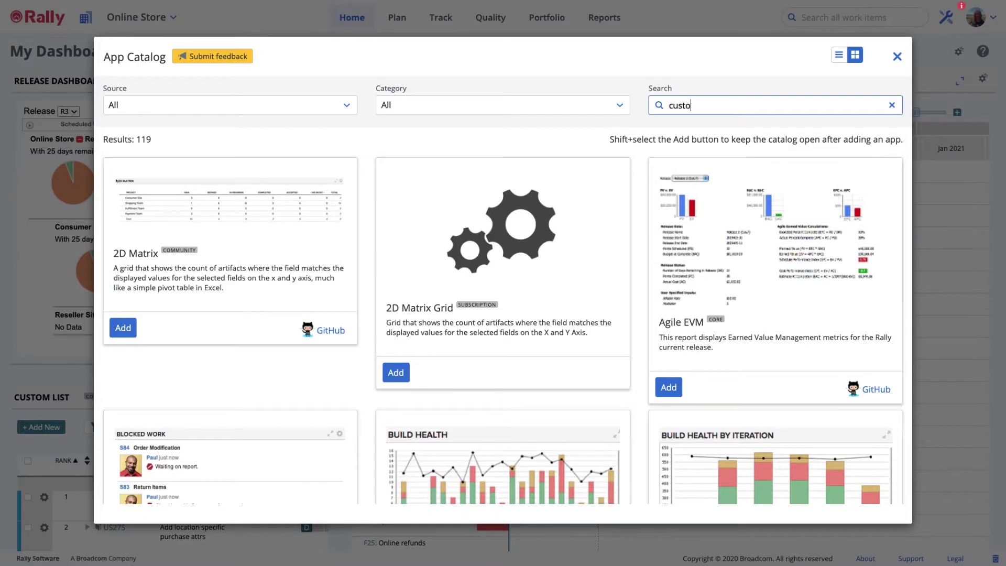
{"action": "type", "text": "m board"}
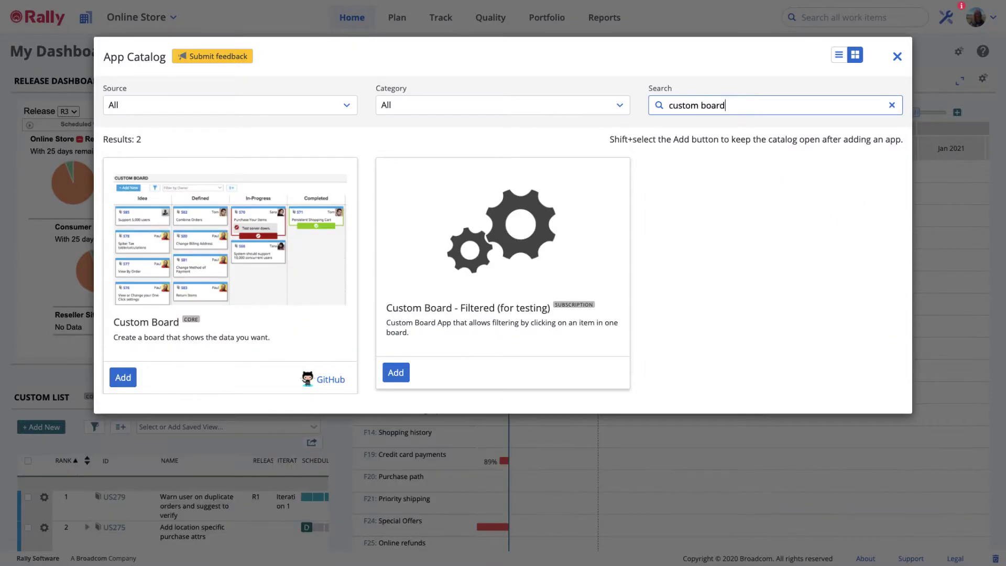
{"action": "left_click", "coordinate": [123, 378]}
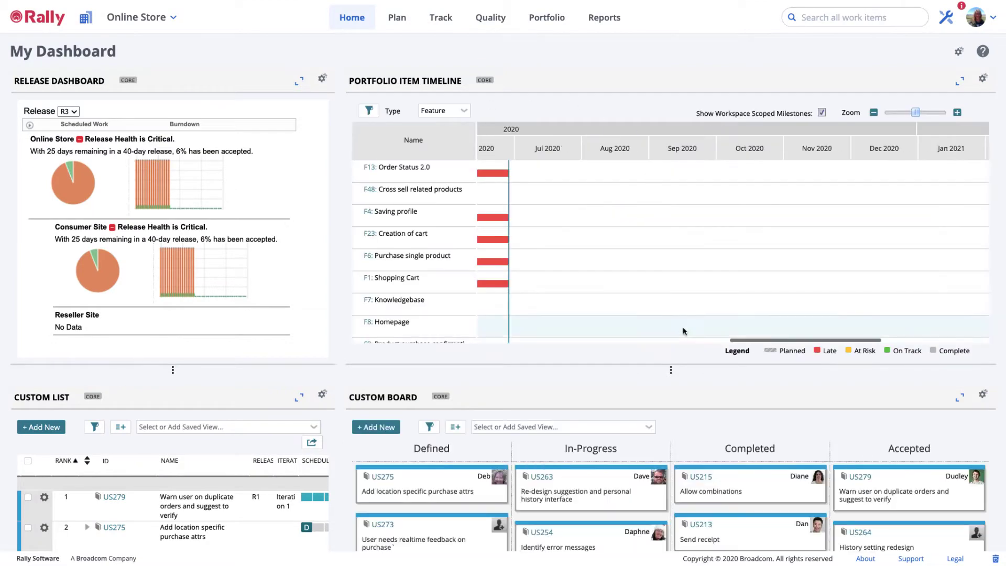
{"action": "scroll", "coordinate": [765, 382], "scroll_direction": "down", "scroll_amount": 3}
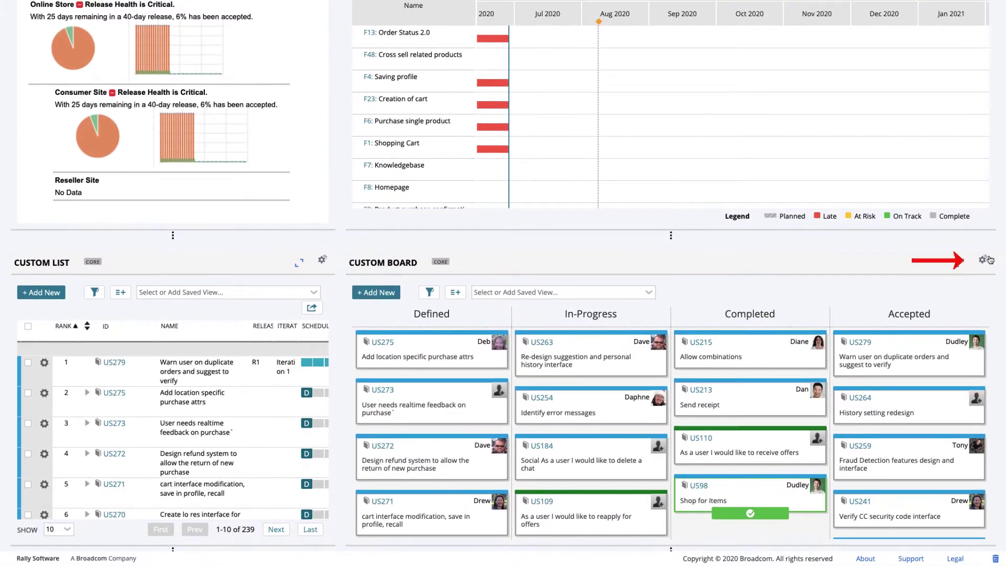
Step: Retitle the board 'ROAMing Risks', showing Risk items in columns by Response
{"action": "left_click", "coordinate": [990, 260]}
{"action": "left_click", "coordinate": [964, 286]}
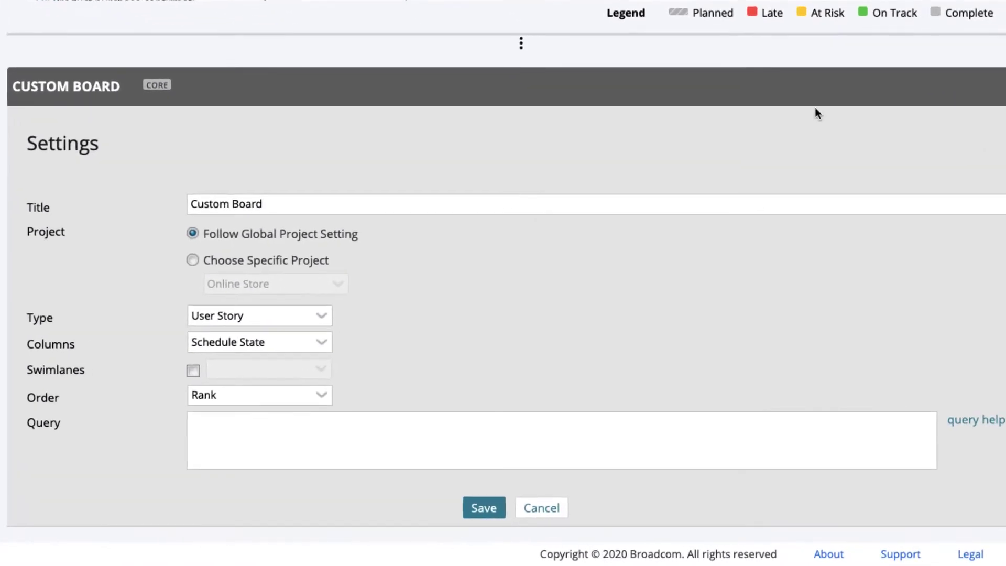
{"action": "left_click", "coordinate": [341, 247]}
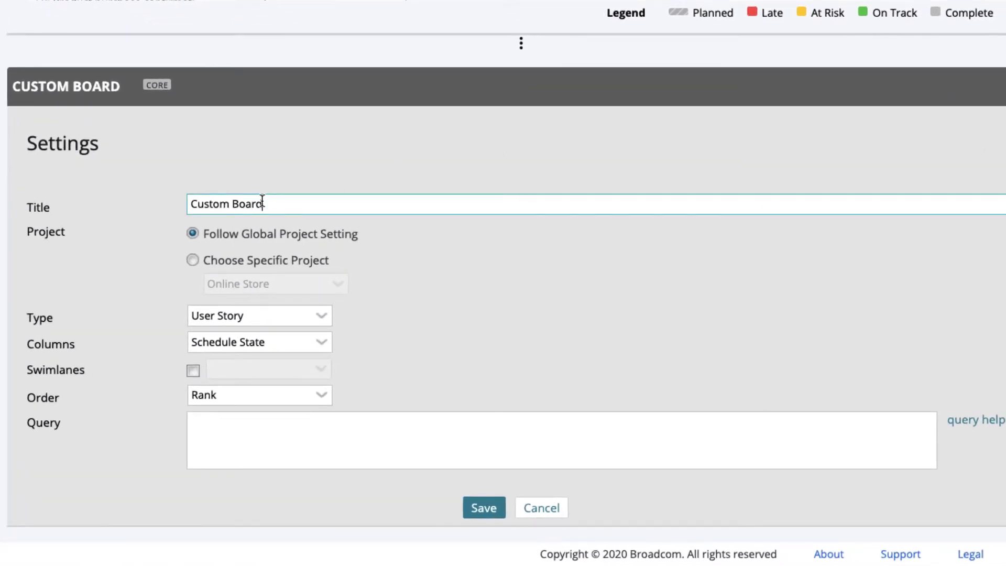
{"action": "key", "text": "ctrl+a"}
{"action": "type", "text": "ROAMin"}
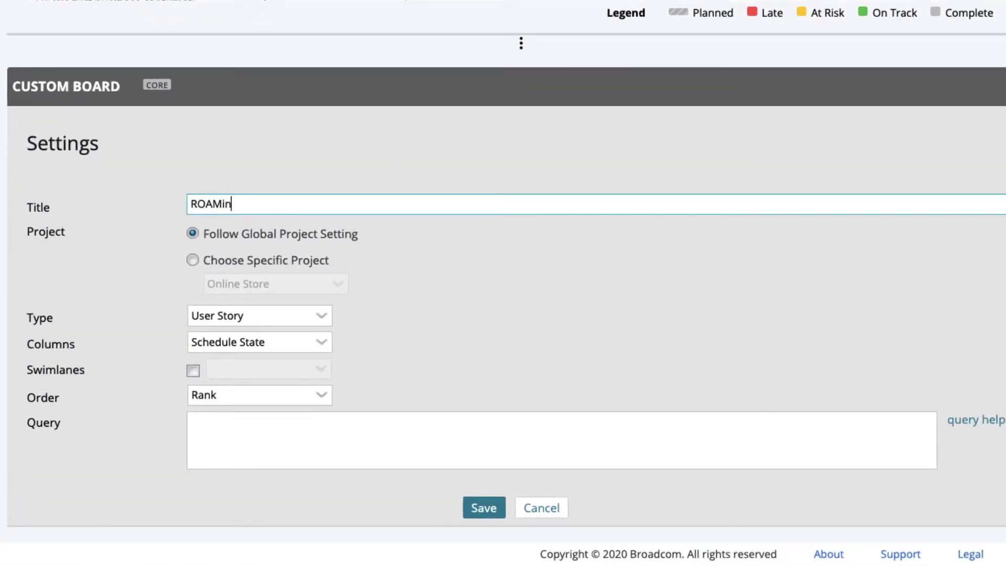
{"action": "type", "text": "g Risks"}
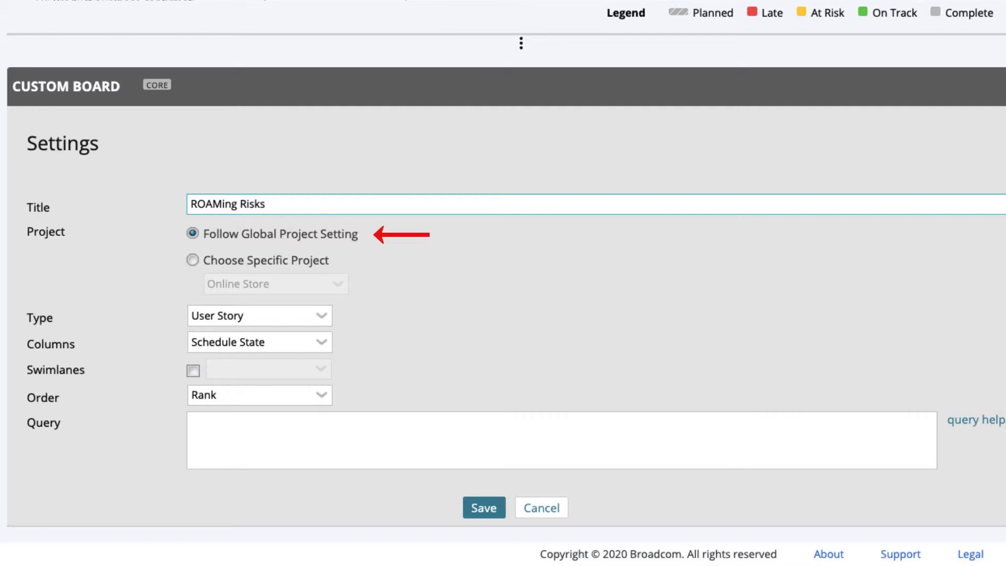
{"action": "left_click", "coordinate": [322, 315]}
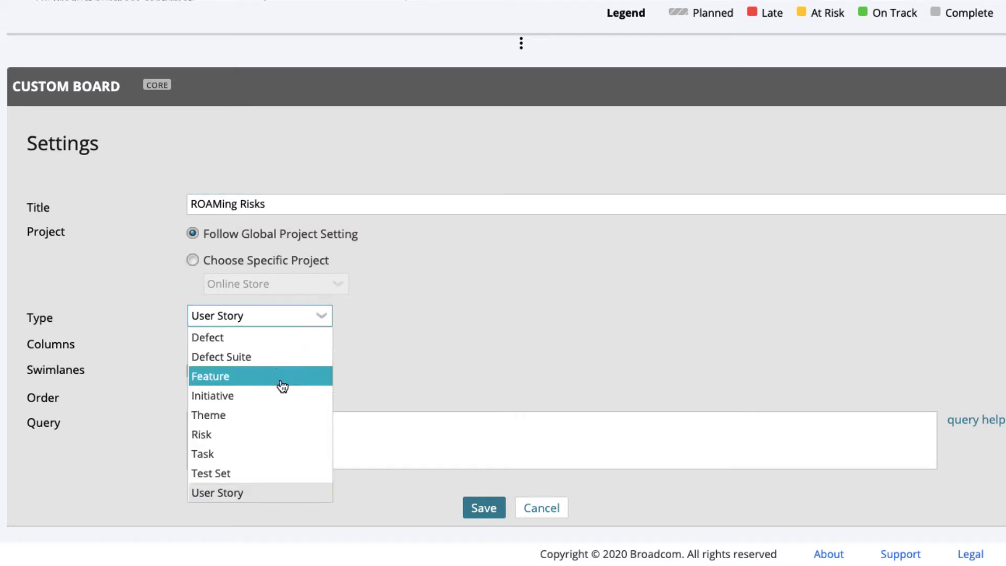
{"action": "left_click", "coordinate": [274, 434]}
{"action": "left_click", "coordinate": [320, 346]}
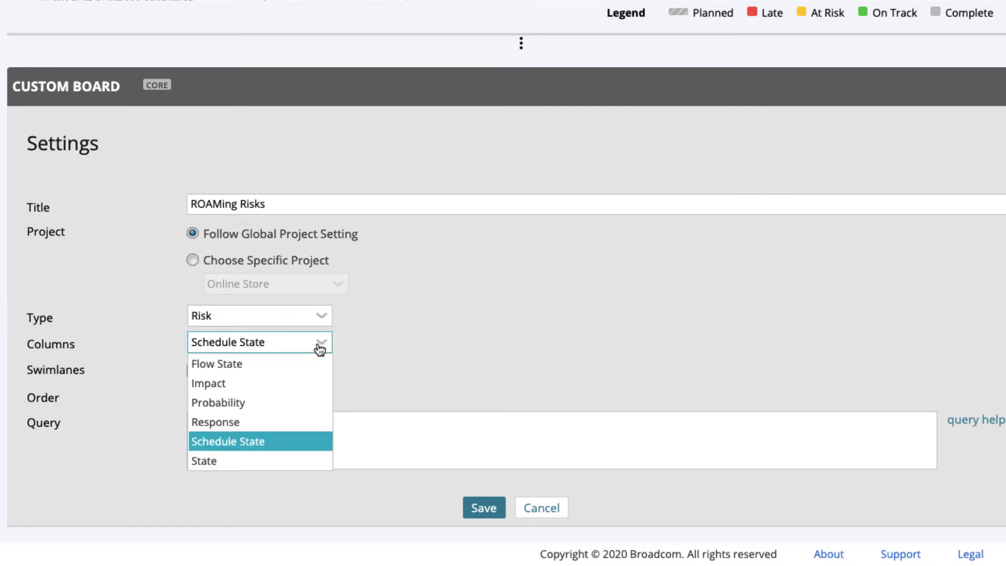
{"action": "left_click", "coordinate": [271, 422]}
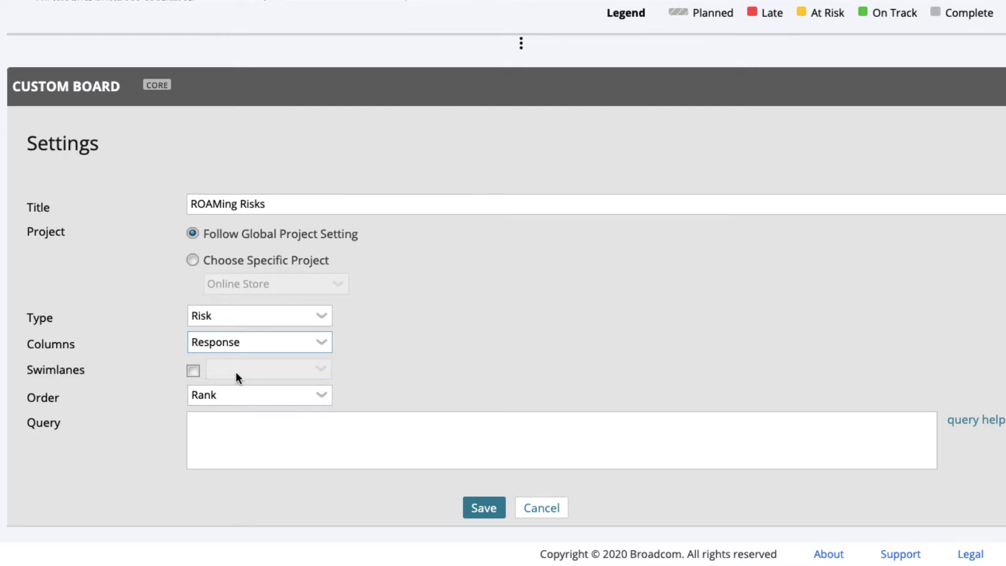
Step: Leave swimlanes off and save the board settings
{"action": "left_click", "coordinate": [191, 371]}
{"action": "left_click", "coordinate": [324, 370]}
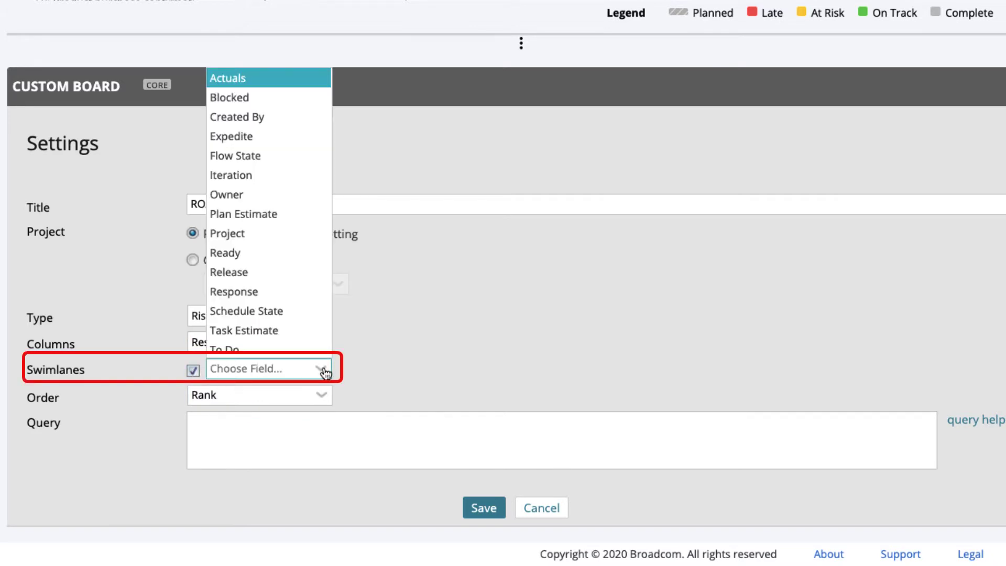
{"action": "left_click", "coordinate": [324, 371]}
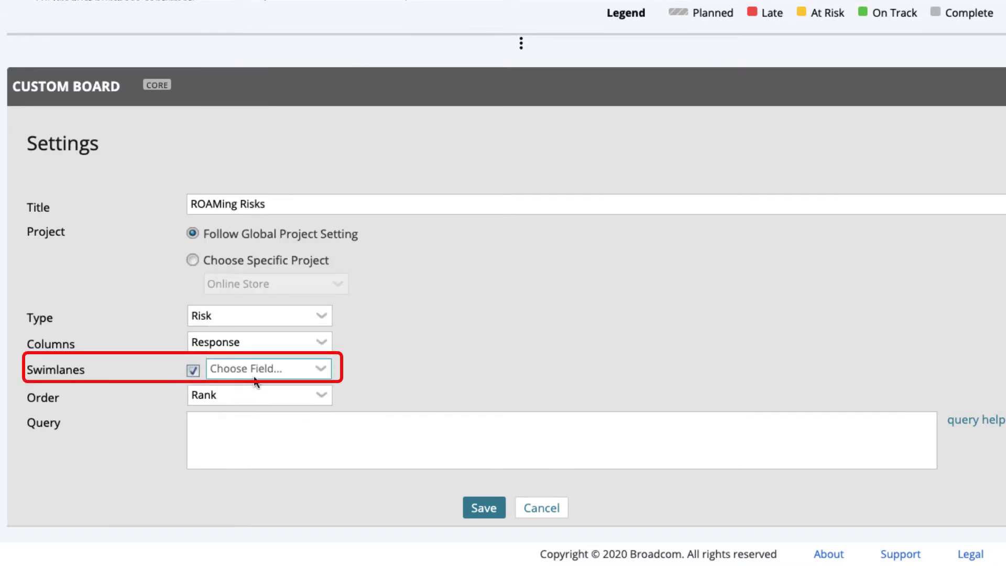
{"action": "left_click", "coordinate": [192, 371]}
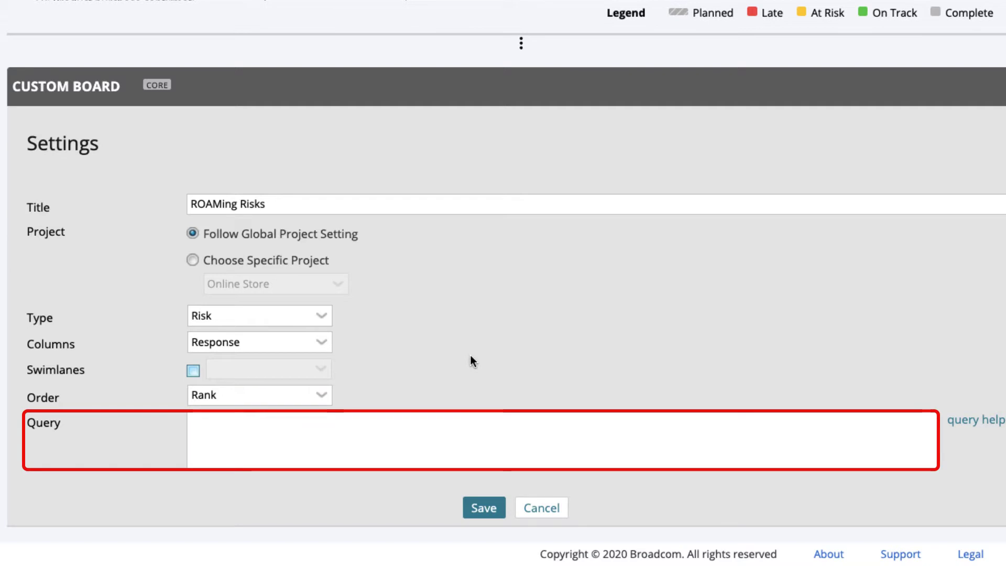
{"action": "left_click", "coordinate": [484, 508]}
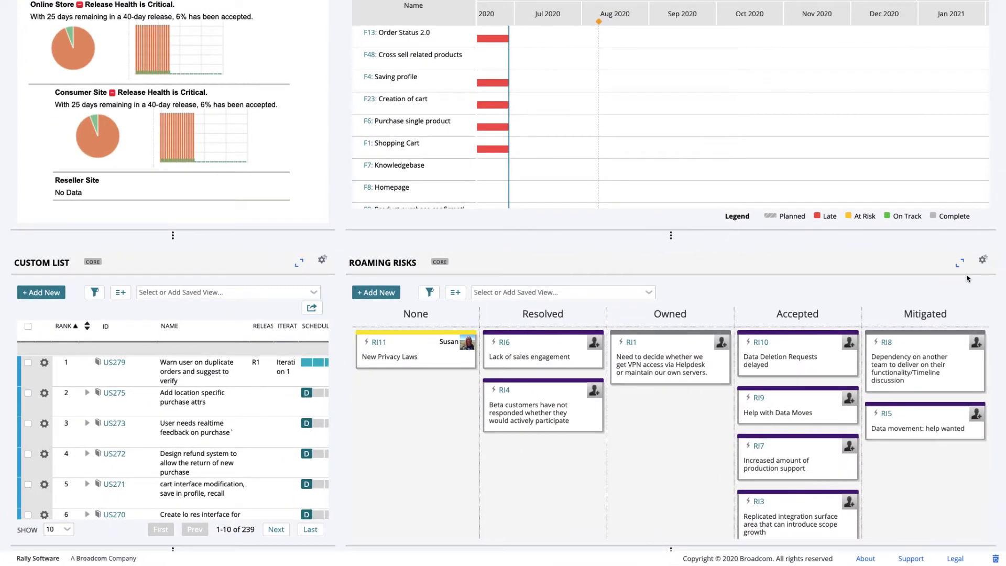
Step: Maximize the ROAMing Risks board and enter 'Upcoming Browser Changes' as a new risk
{"action": "left_click", "coordinate": [962, 265]}
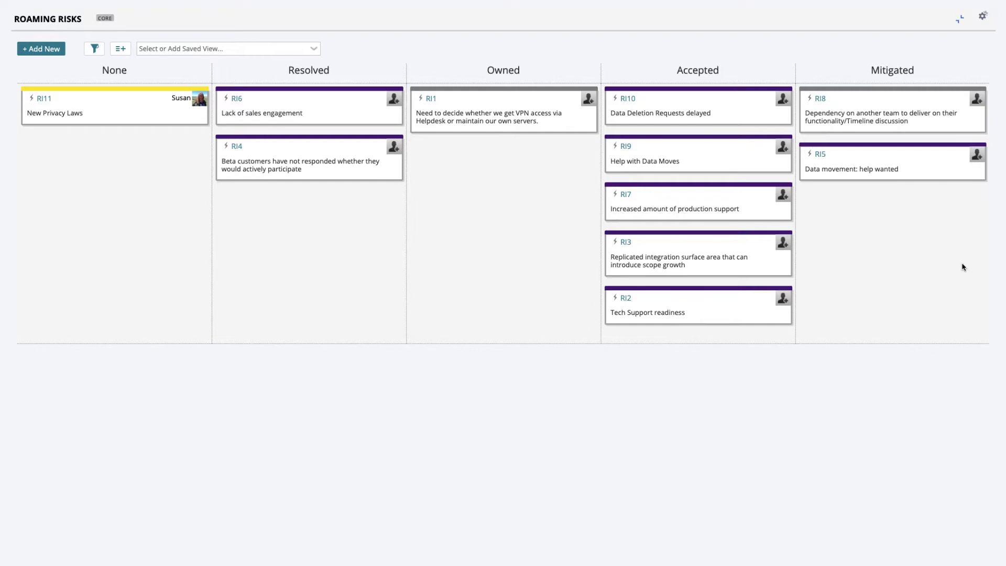
{"action": "left_click", "coordinate": [47, 48]}
{"action": "type", "text": "Up"}
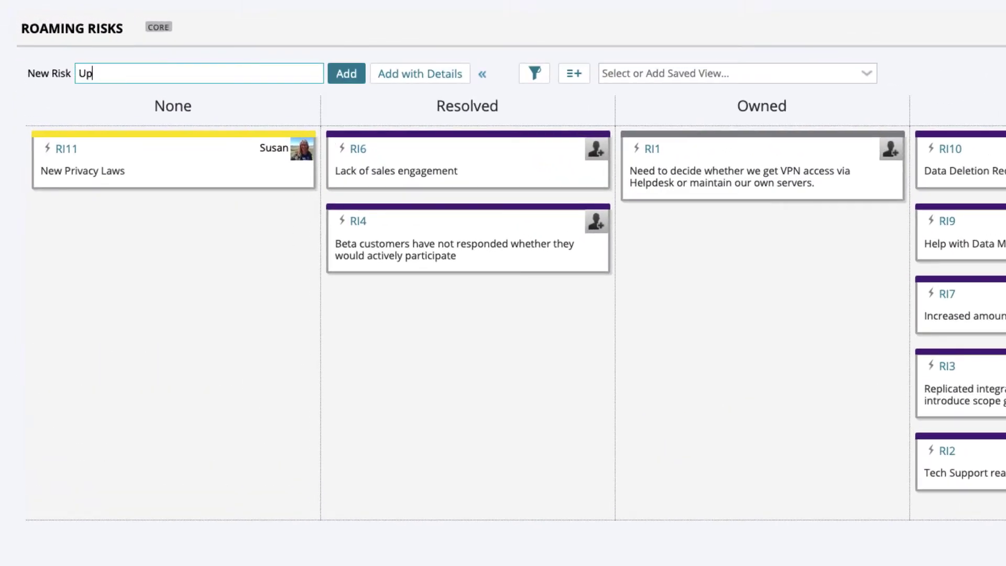
{"action": "type", "text": "coming Browser Changes"}
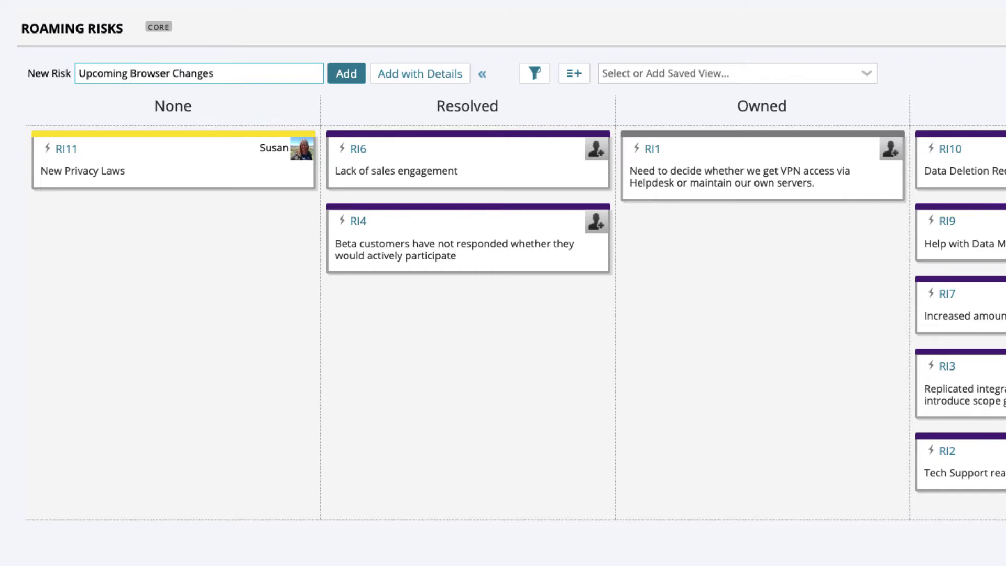
Step: Open the full risk form and describe it: 'Upcoming browser changes for cross-site scripting protection may impact dev work.'
{"action": "left_click", "coordinate": [431, 79]}
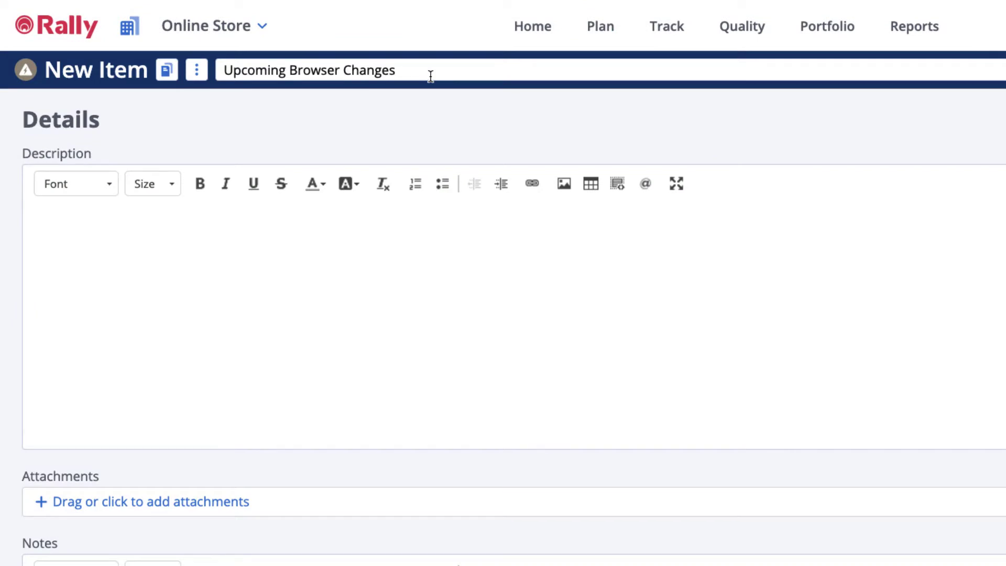
{"action": "left_click", "coordinate": [58, 236]}
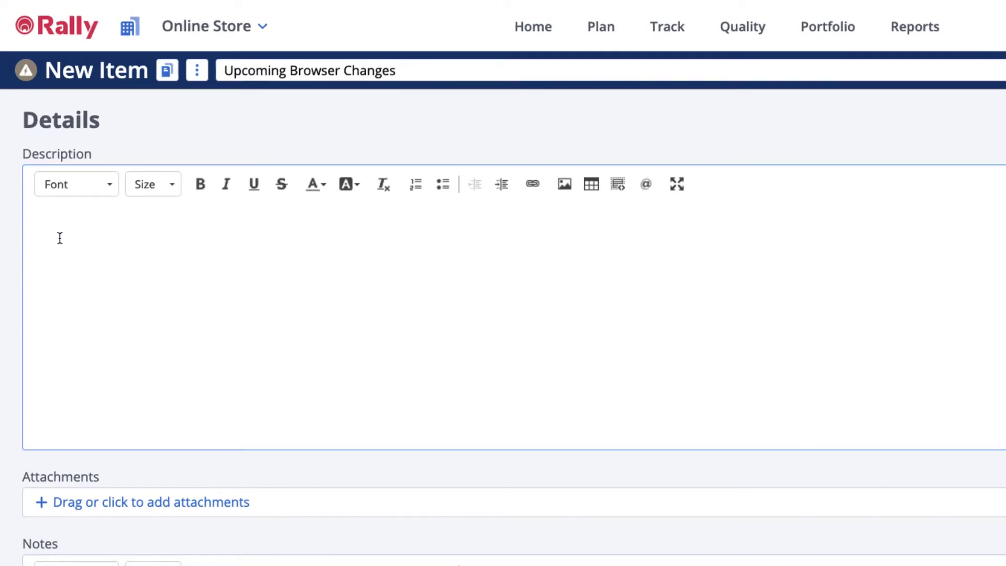
{"action": "type", "text": "Upcoming browser changes for c"}
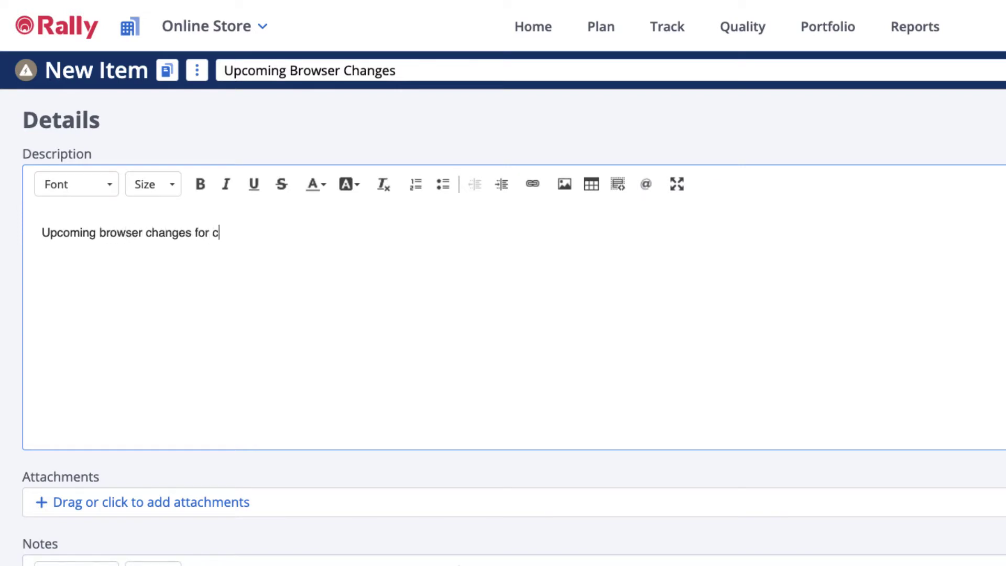
{"action": "type", "text": "ross-site scripting "}
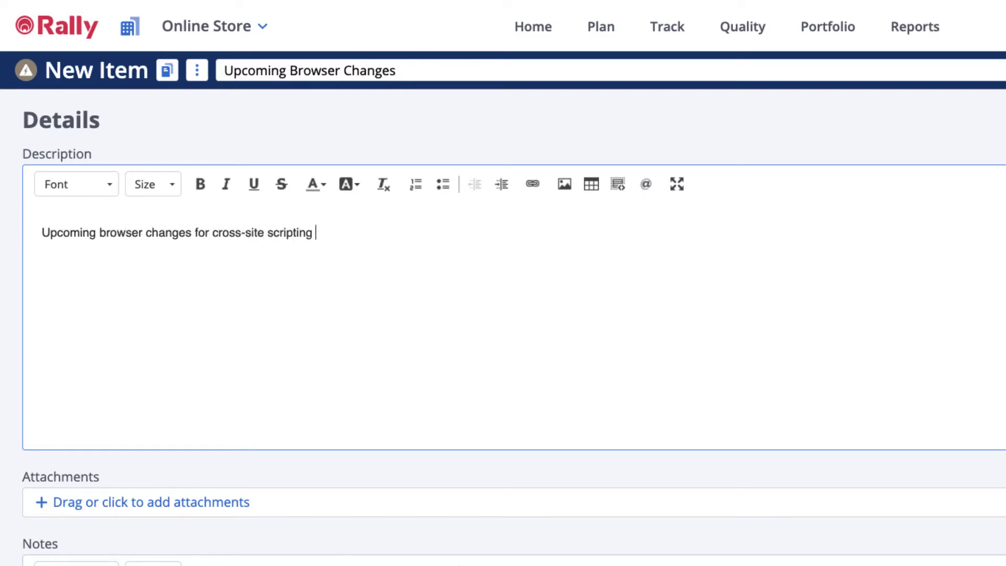
{"action": "type", "text": "protection may impa"}
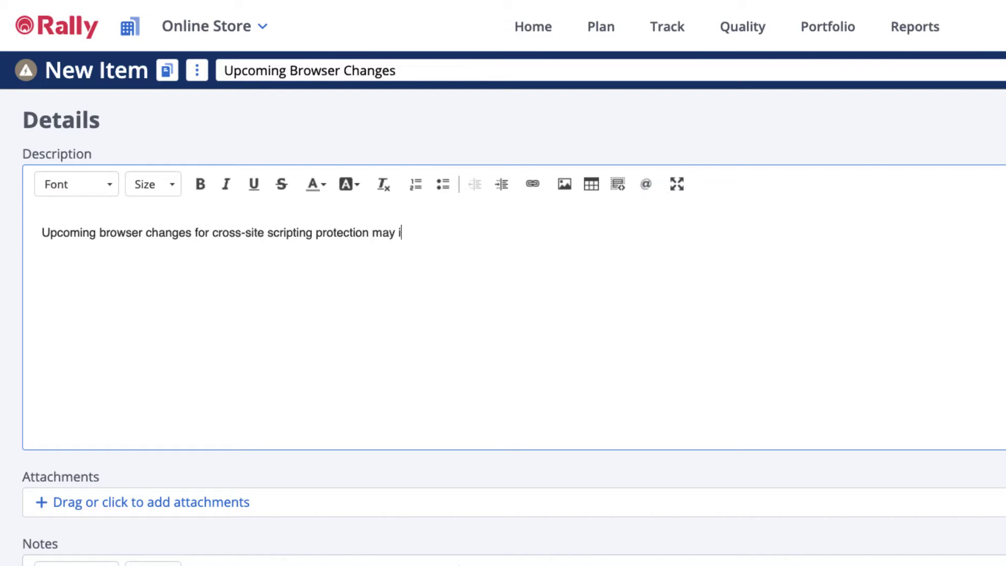
{"action": "type", "text": "ct dev work"}
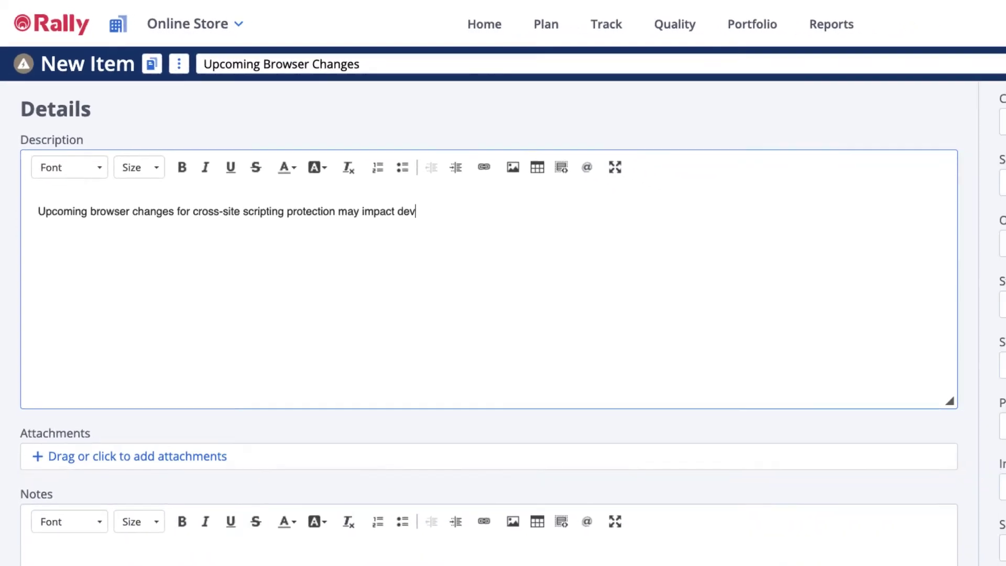
{"action": "type", "text": "."}
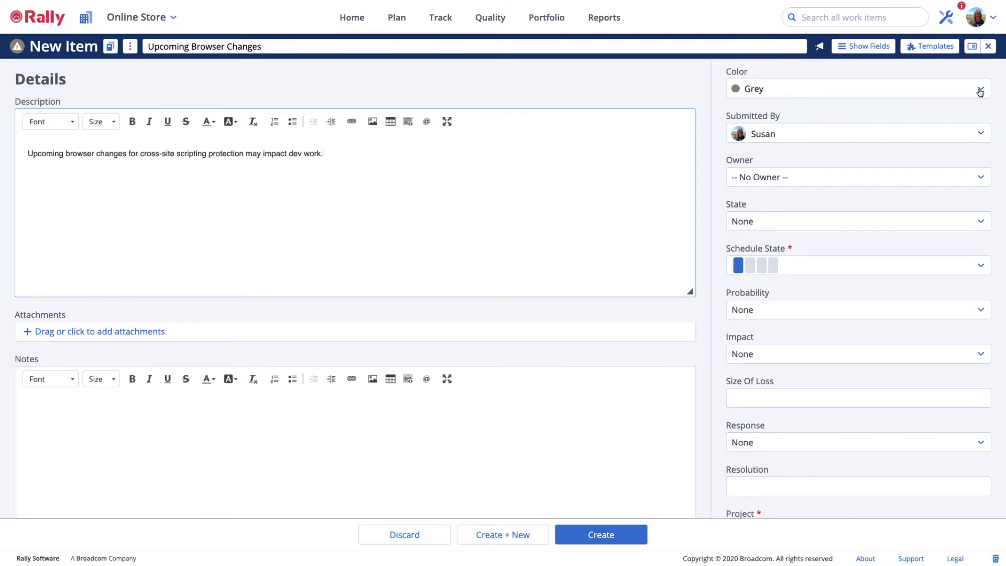
Step: Set the risk's colour to Burnt Orange, make the submitter its owner, and leave State None
{"action": "left_click", "coordinate": [980, 90]}
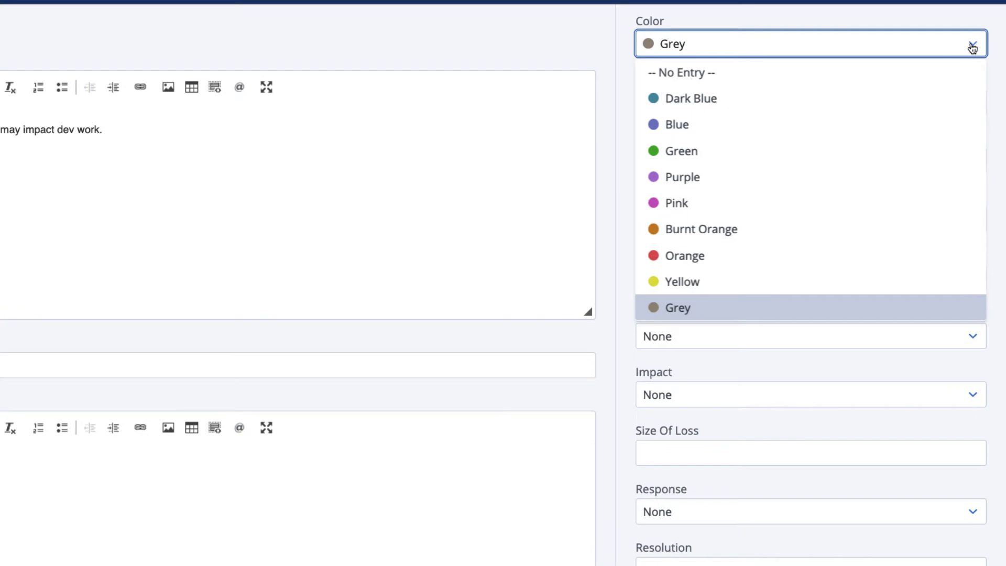
{"action": "left_click", "coordinate": [765, 231]}
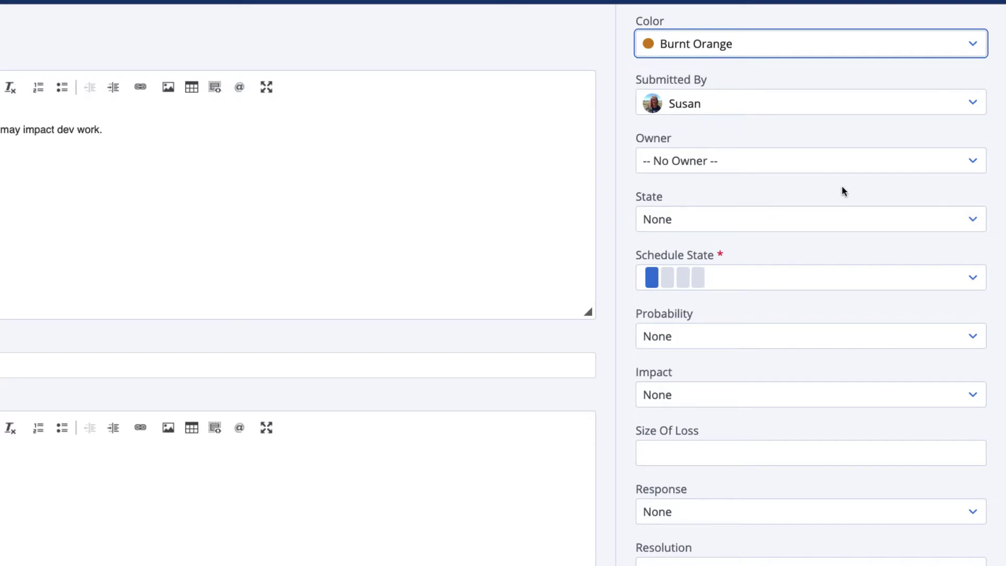
{"action": "left_click", "coordinate": [969, 161]}
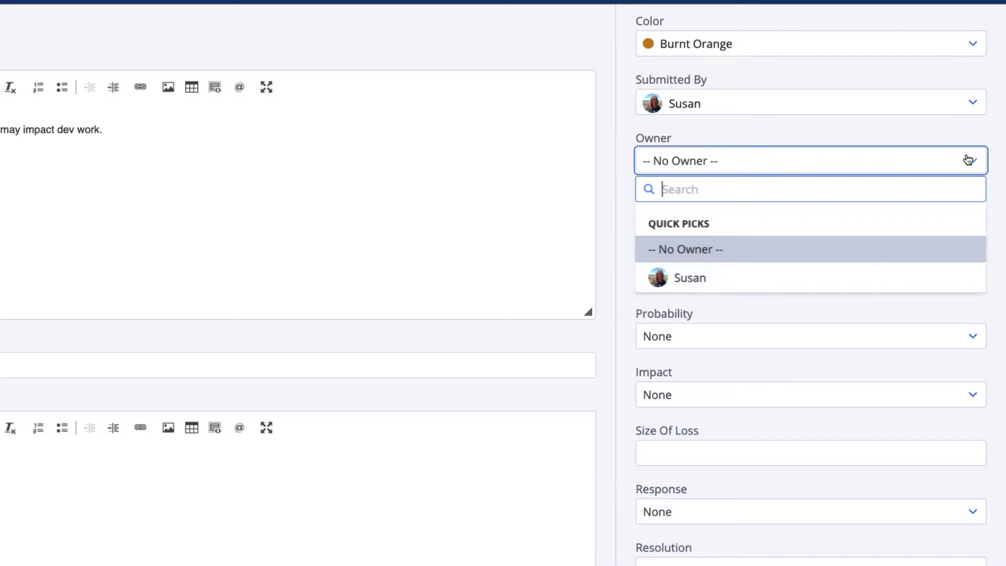
{"action": "left_click", "coordinate": [779, 280]}
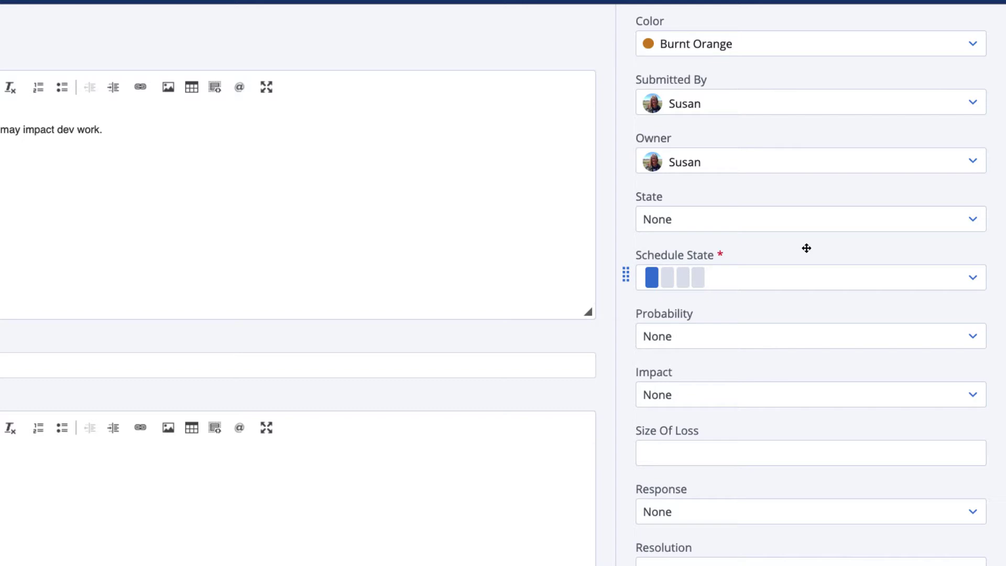
{"action": "left_click", "coordinate": [974, 221]}
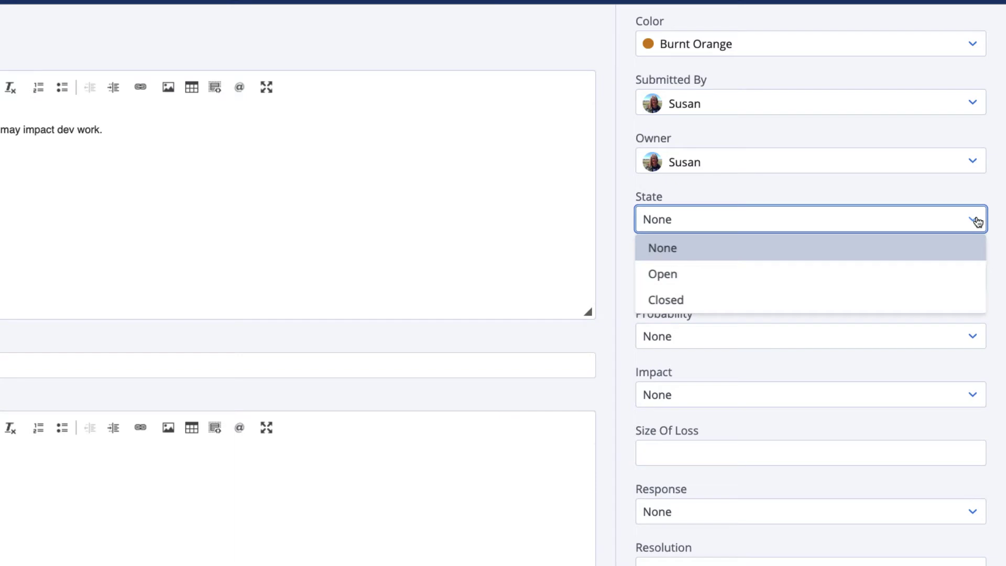
{"action": "left_click", "coordinate": [964, 248]}
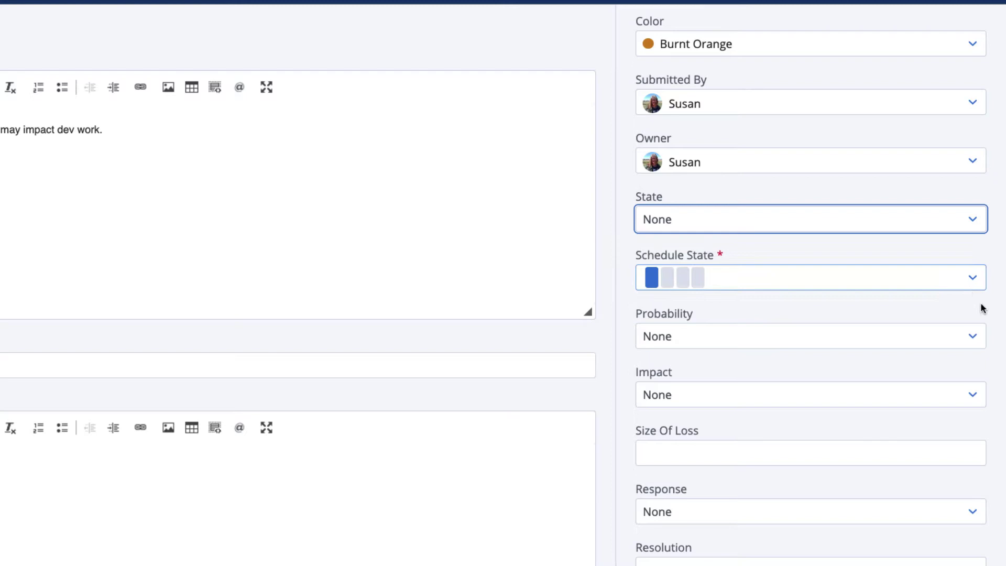
Step: Set the risk's Probability to 4 and Impact to 3 - Medium
{"action": "left_click", "coordinate": [973, 336]}
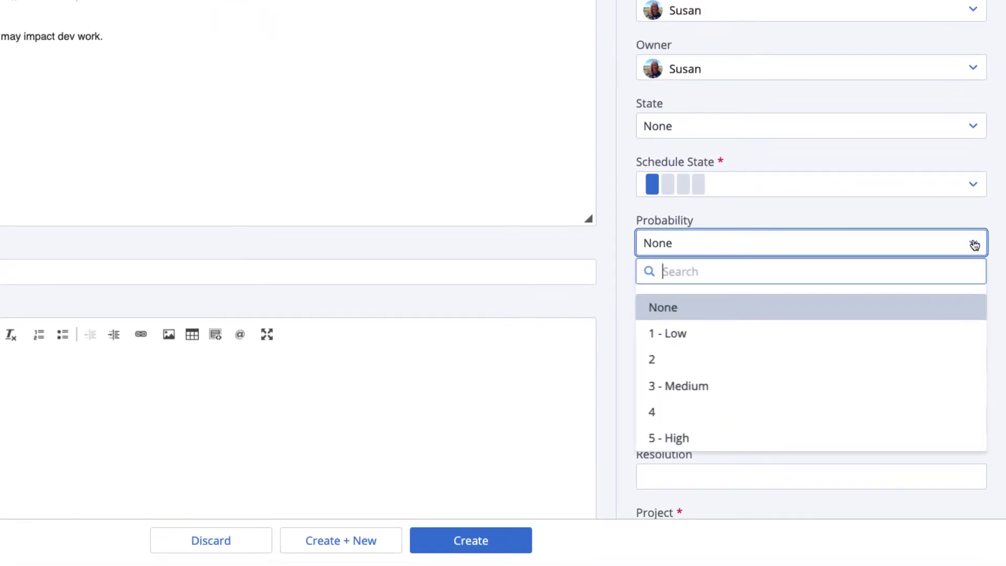
{"action": "left_click", "coordinate": [650, 412]}
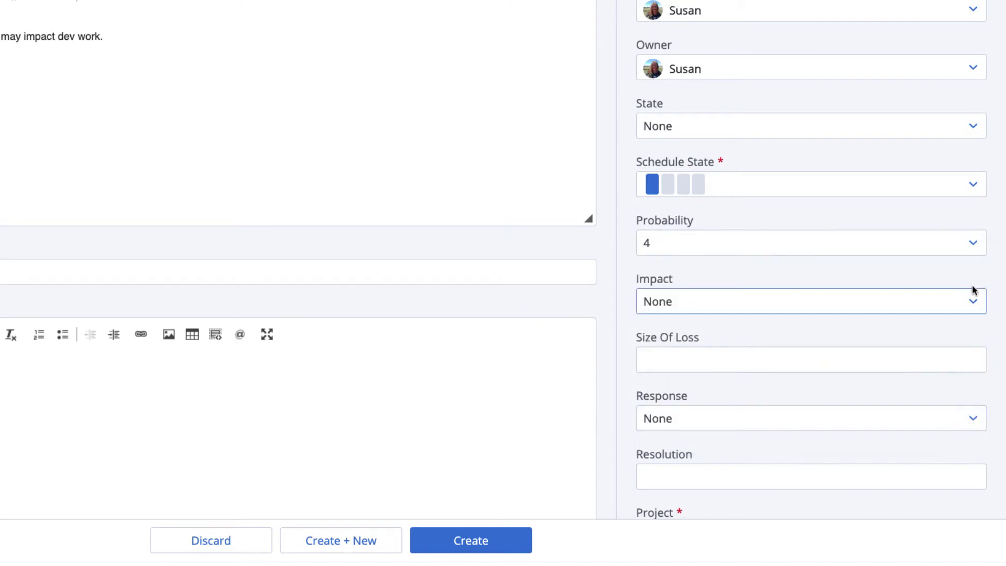
{"action": "left_click", "coordinate": [973, 302]}
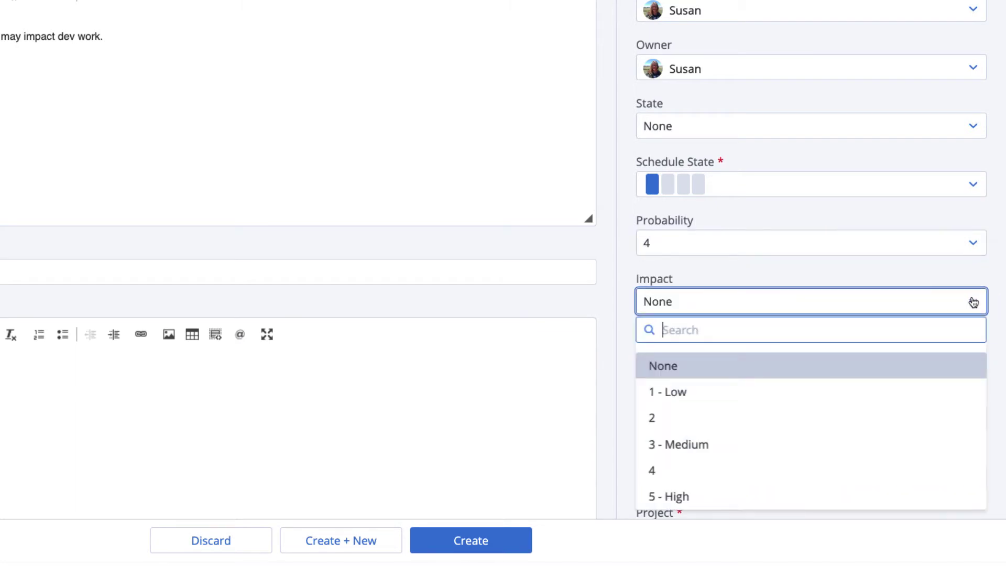
{"action": "left_click", "coordinate": [728, 443]}
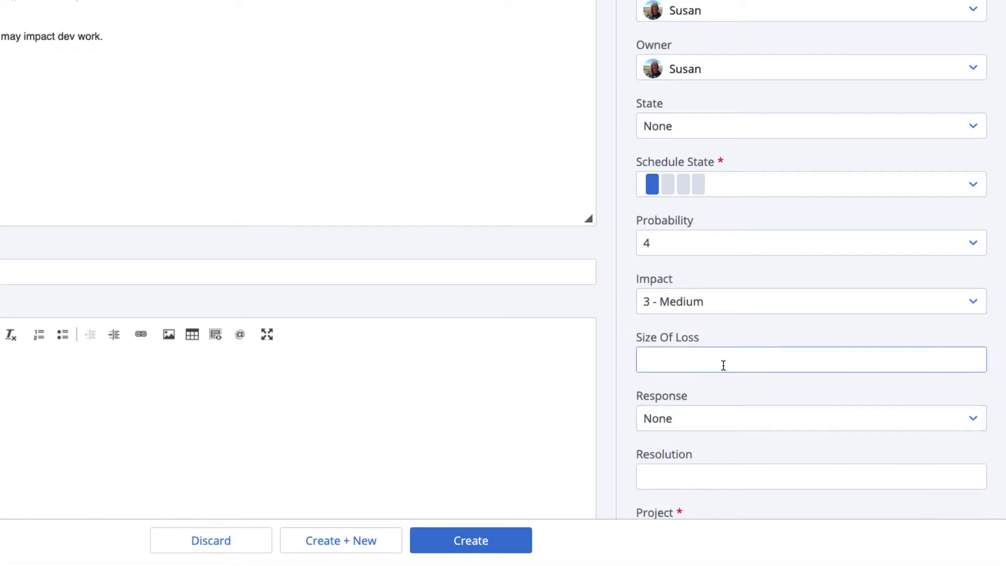
Step: Enter a Size Of Loss of 5 and leave Response at None
{"action": "left_click", "coordinate": [723, 365]}
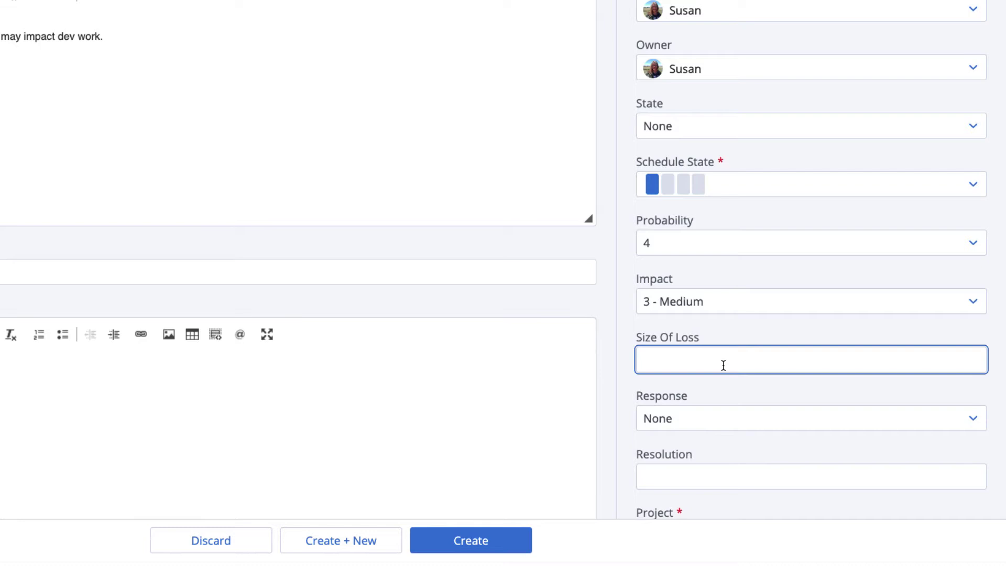
{"action": "type", "text": "20000"}
{"action": "key", "text": "BackSpace"}
{"action": "key", "text": "BackSpace"}
{"action": "key", "text": "BackSpace"}
{"action": "key", "text": "BackSpace"}
{"action": "key", "text": "BackSpace"}
{"action": "type", "text": "5"}
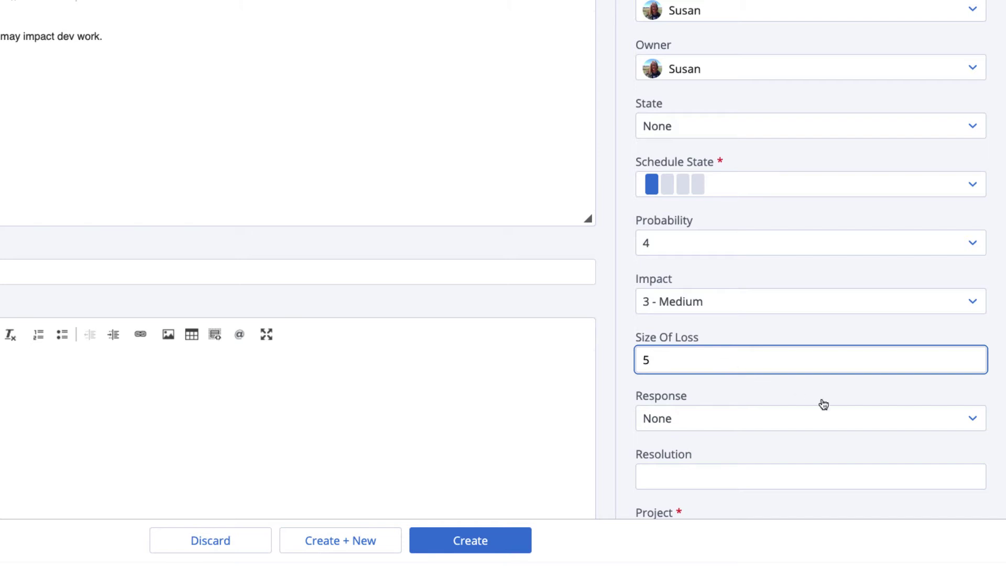
{"action": "left_click", "coordinate": [973, 420]}
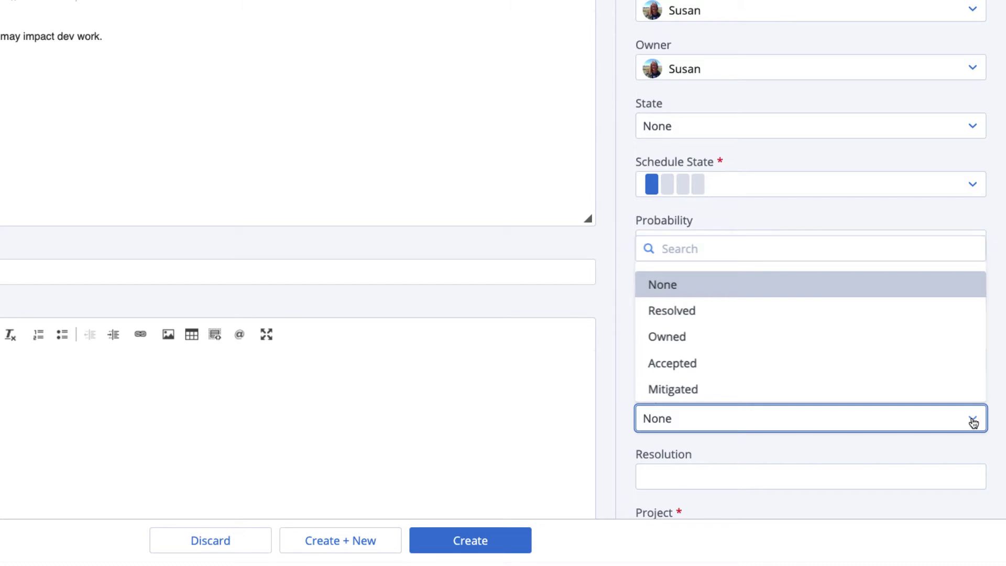
{"action": "left_click", "coordinate": [974, 422]}
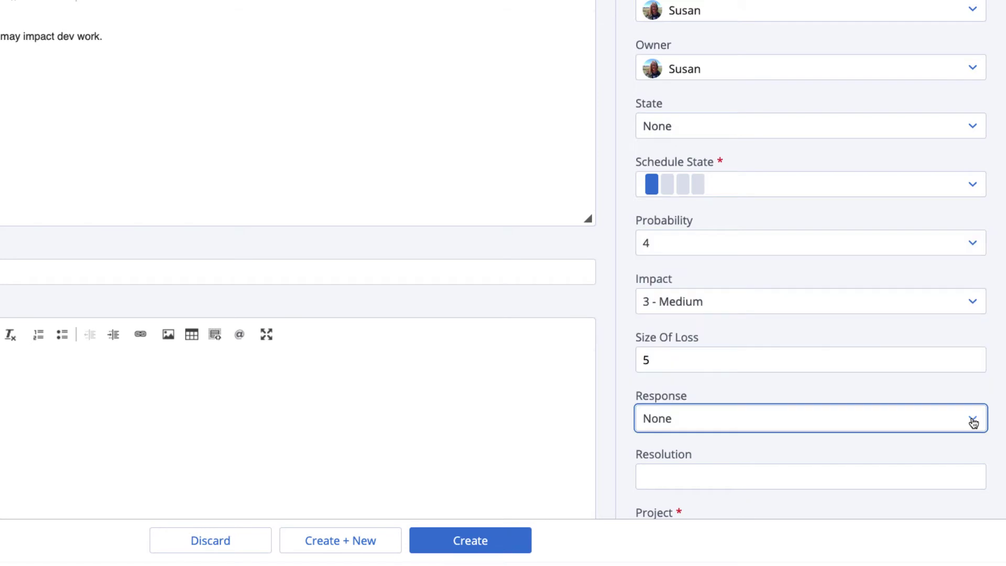
{"action": "scroll", "coordinate": [920, 460], "scroll_direction": "down", "scroll_amount": 3}
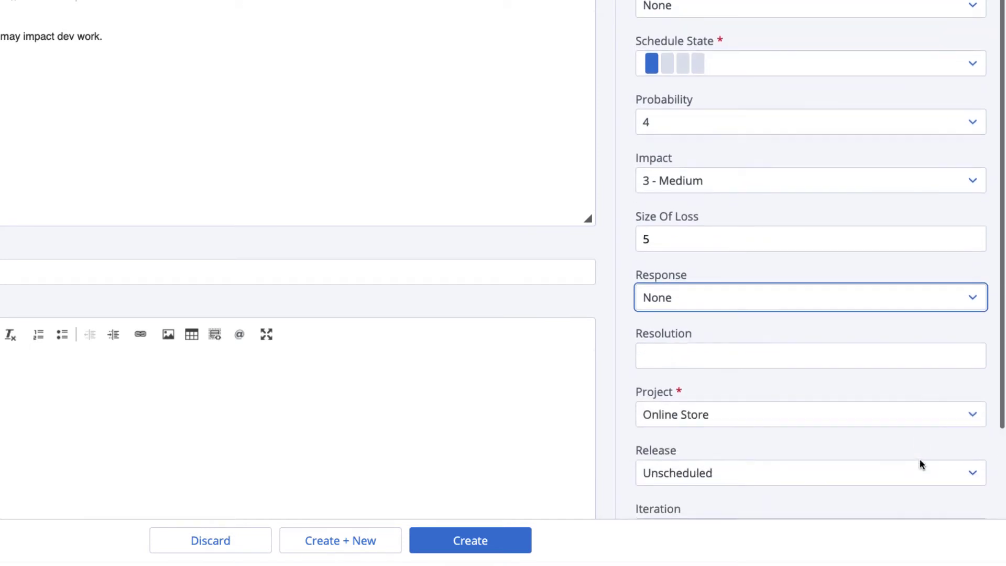
Step: Leave Resolution empty after erasing a draft note, and bring up the Project team list
{"action": "left_click", "coordinate": [682, 357]}
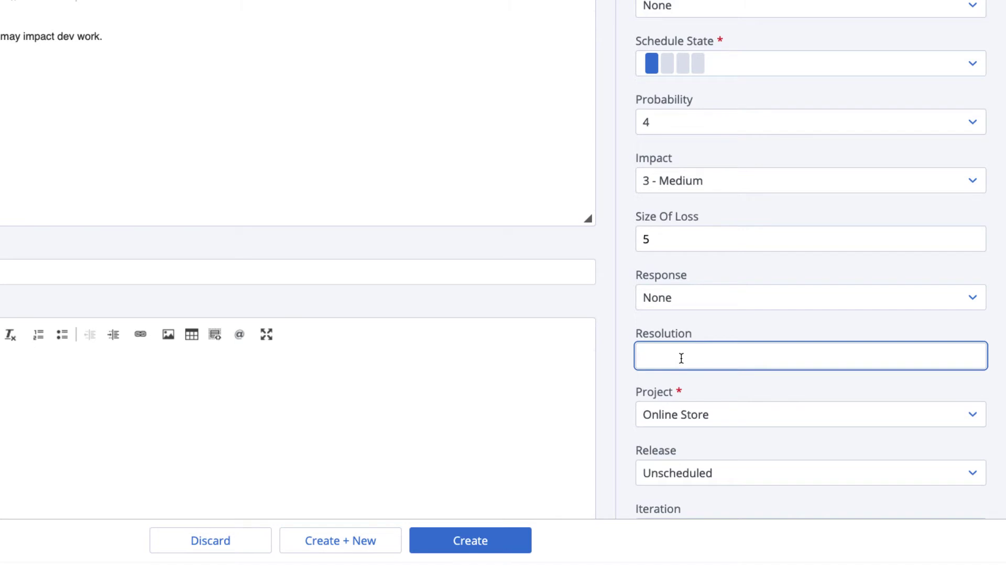
{"action": "type", "text": "Create"}
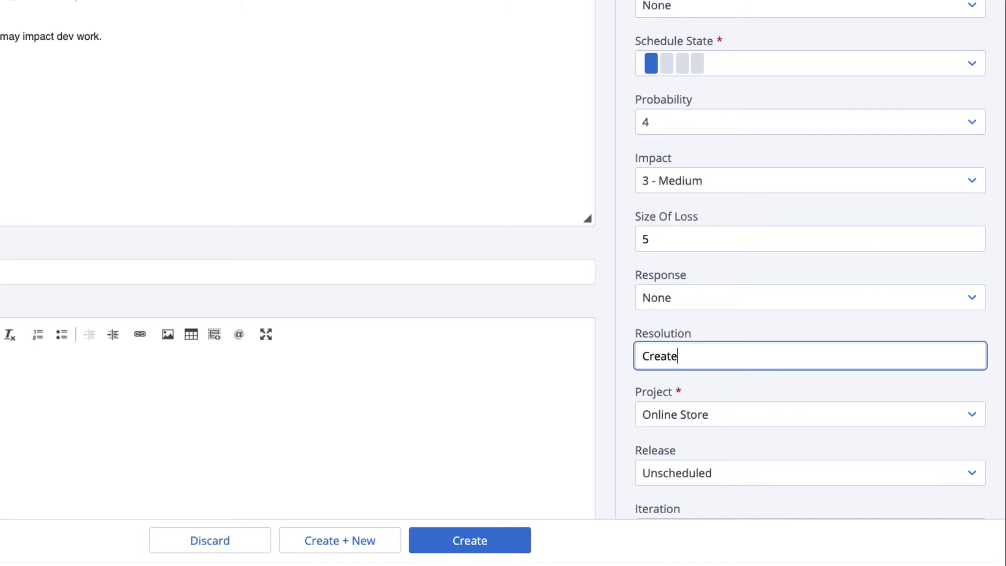
{"action": "type", "text": " tests to anticipate changes"}
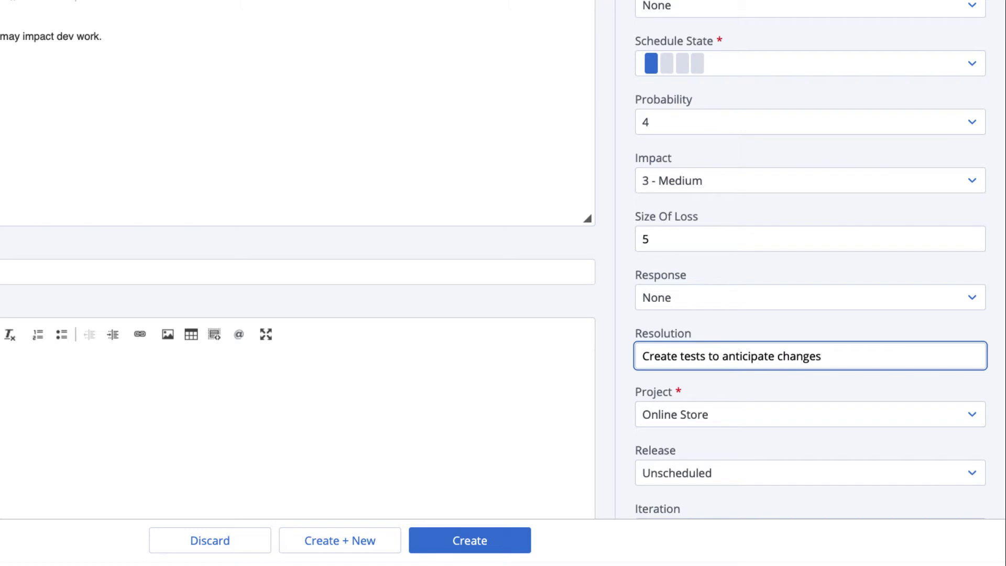
{"action": "key", "text": "BackSpace"}
{"action": "key", "text": "BackSpace"}
{"action": "key", "text": "BackSpace"}
{"action": "key", "text": "BackSpace"}
{"action": "key", "text": "BackSpace"}
{"action": "key", "text": "BackSpace"}
{"action": "key", "text": "BackSpace"}
{"action": "key", "text": "BackSpace"}
{"action": "key", "text": "BackSpace"}
{"action": "key", "text": "BackSpace"}
{"action": "key", "text": "BackSpace"}
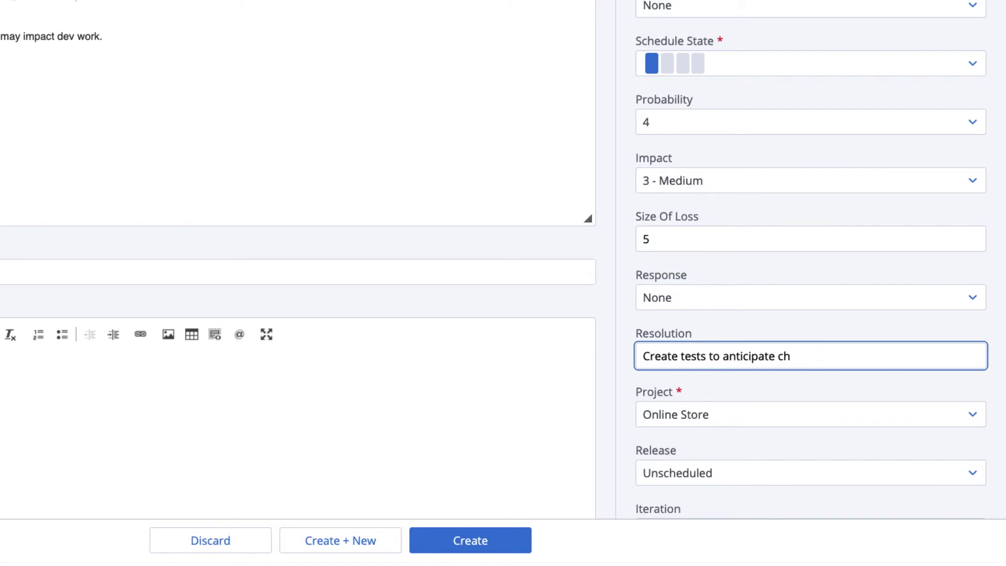
{"action": "key", "text": "BackSpace"}
{"action": "key", "text": "BackSpace"}
{"action": "key", "text": "BackSpace"}
{"action": "key", "text": "BackSpace"}
{"action": "key", "text": "BackSpace"}
{"action": "key", "text": "BackSpace"}
{"action": "key", "text": "BackSpace"}
{"action": "key", "text": "BackSpace"}
{"action": "key", "text": "BackSpace"}
{"action": "key", "text": "BackSpace"}
{"action": "key", "text": "BackSpace"}
{"action": "key", "text": "BackSpace"}
{"action": "key", "text": "BackSpace"}
{"action": "key", "text": "BackSpace"}
{"action": "key", "text": "BackSpace"}
{"action": "key", "text": "BackSpace"}
{"action": "key", "text": "BackSpace"}
{"action": "key", "text": "BackSpace"}
{"action": "key", "text": "BackSpace"}
{"action": "key", "text": "BackSpace"}
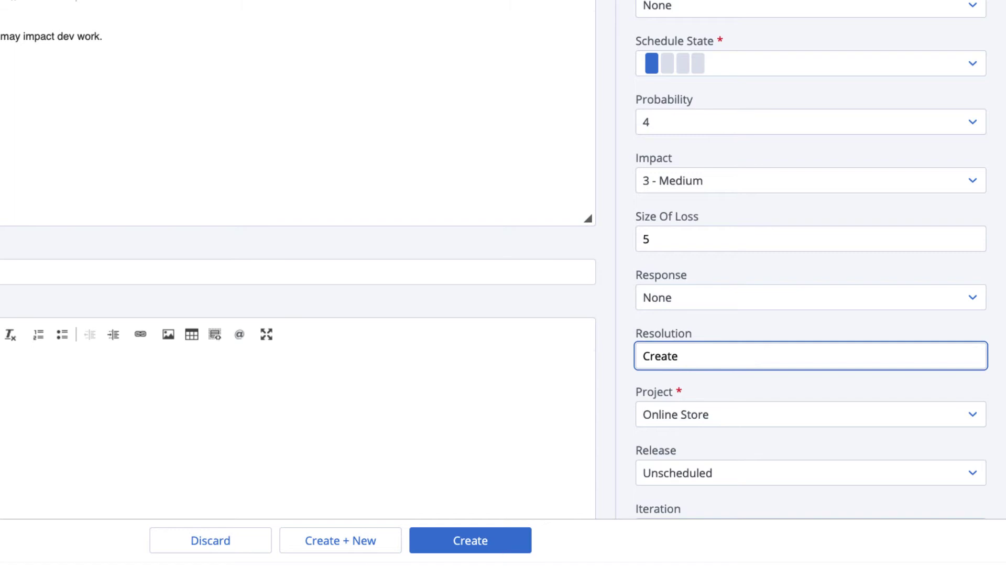
{"action": "key", "text": "BackSpace"}
{"action": "left_click", "coordinate": [973, 417]}
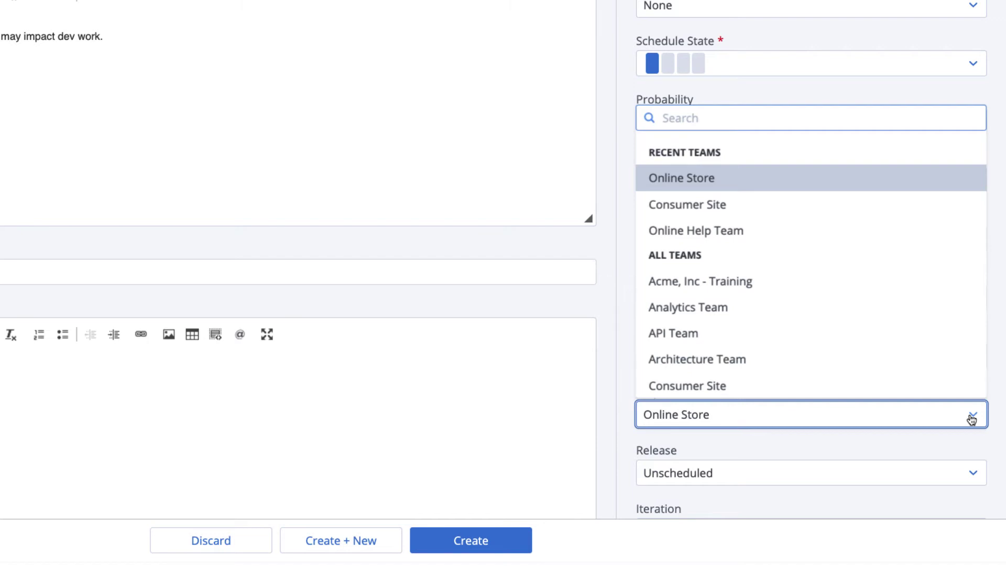
Step: Keep Online Store as the project and tag the risk with browsers
{"action": "left_click", "coordinate": [973, 418]}
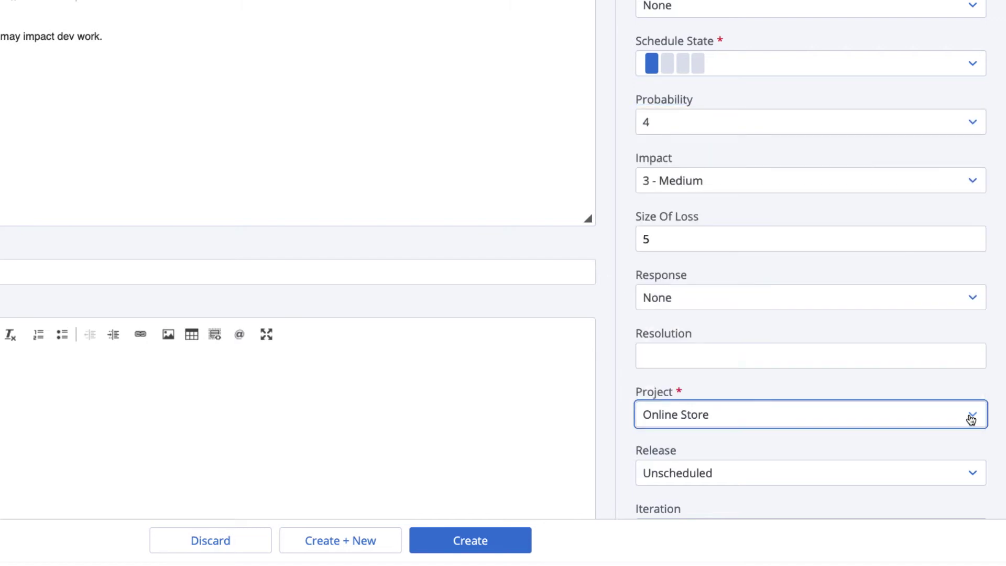
{"action": "scroll", "coordinate": [950, 488], "scroll_direction": "down", "scroll_amount": 3}
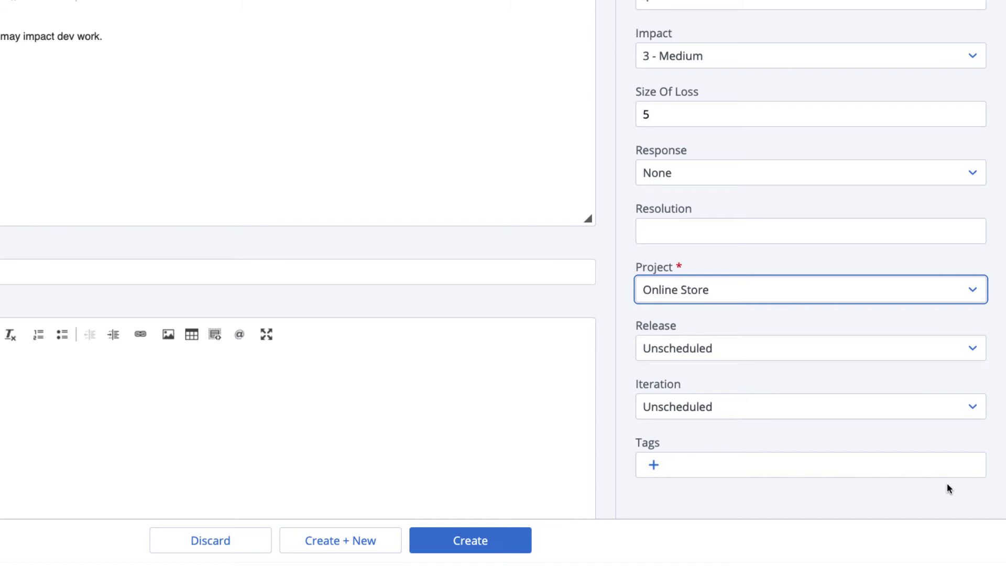
{"action": "left_click", "coordinate": [653, 466]}
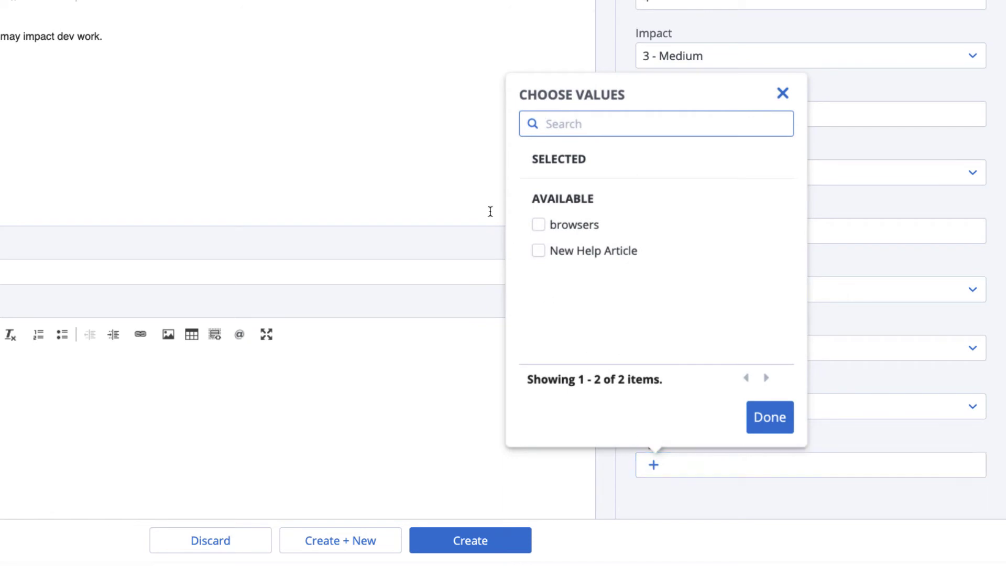
{"action": "left_click", "coordinate": [538, 225]}
{"action": "left_click", "coordinate": [768, 419]}
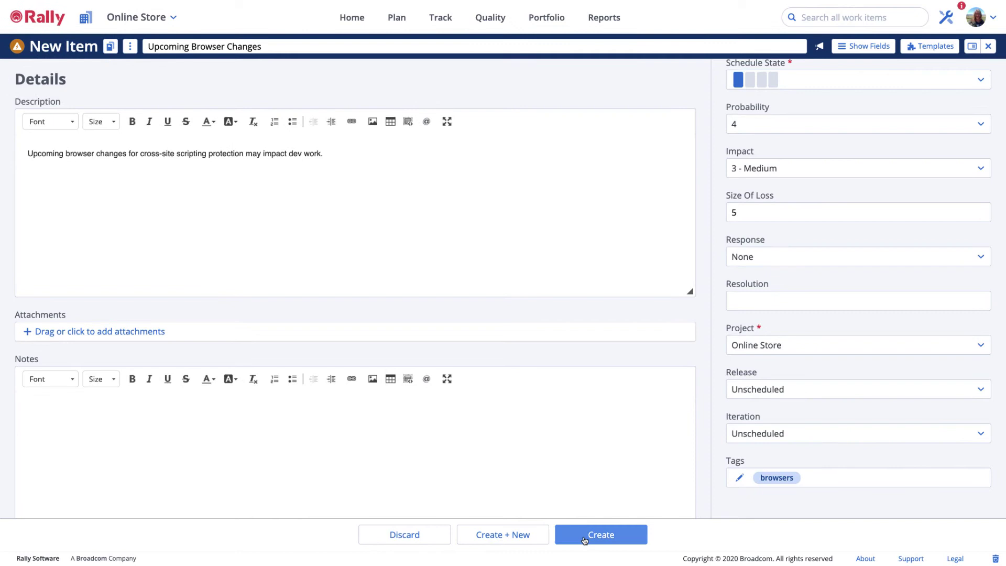
Step: Create the risk, saved as RI12 with Exposure 4 and Calculated Risk 12
{"action": "left_click", "coordinate": [549, 541]}
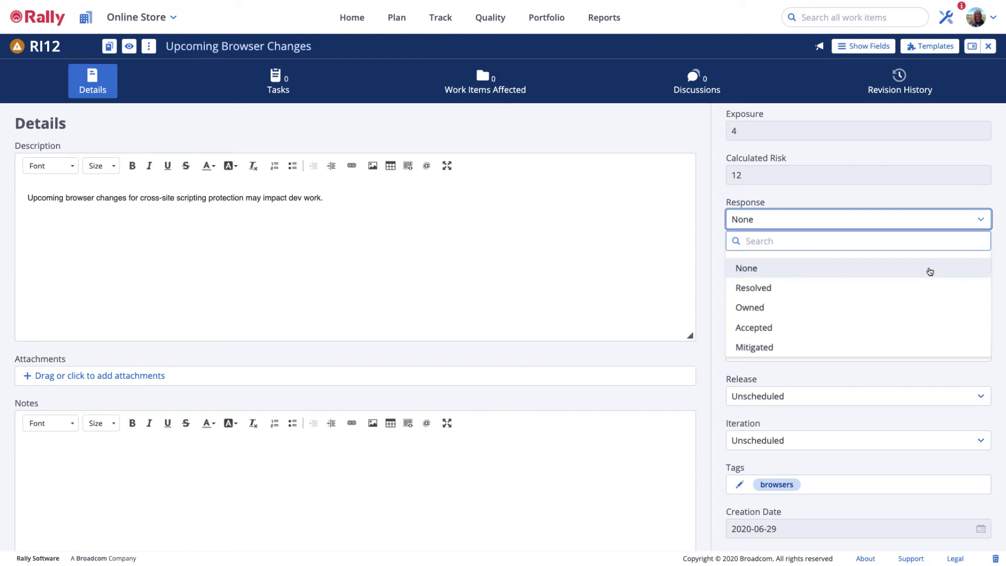
Step: Change RI12's Response to Owned, save it, and switch to its task list
{"action": "left_click", "coordinate": [921, 310]}
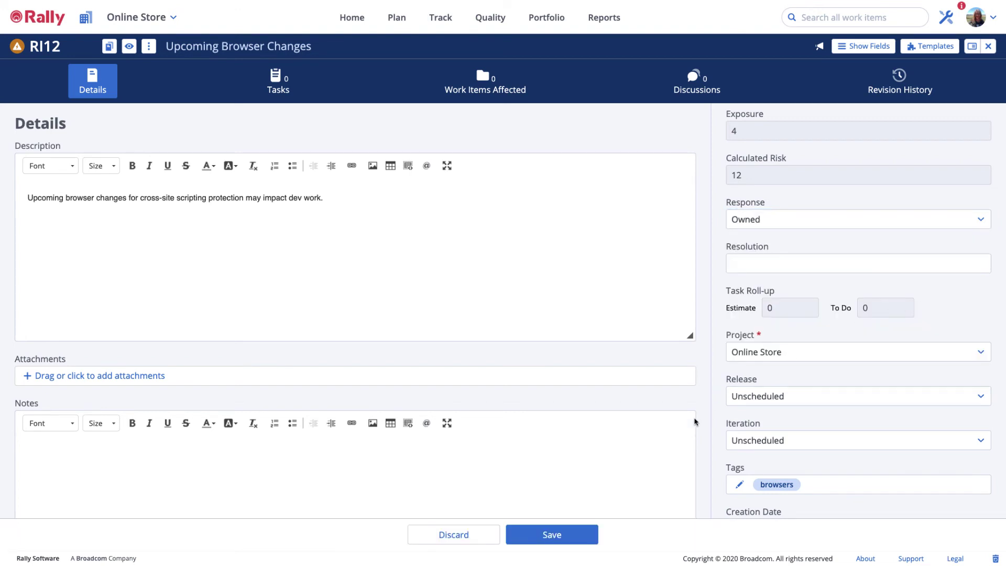
{"action": "left_click", "coordinate": [549, 540]}
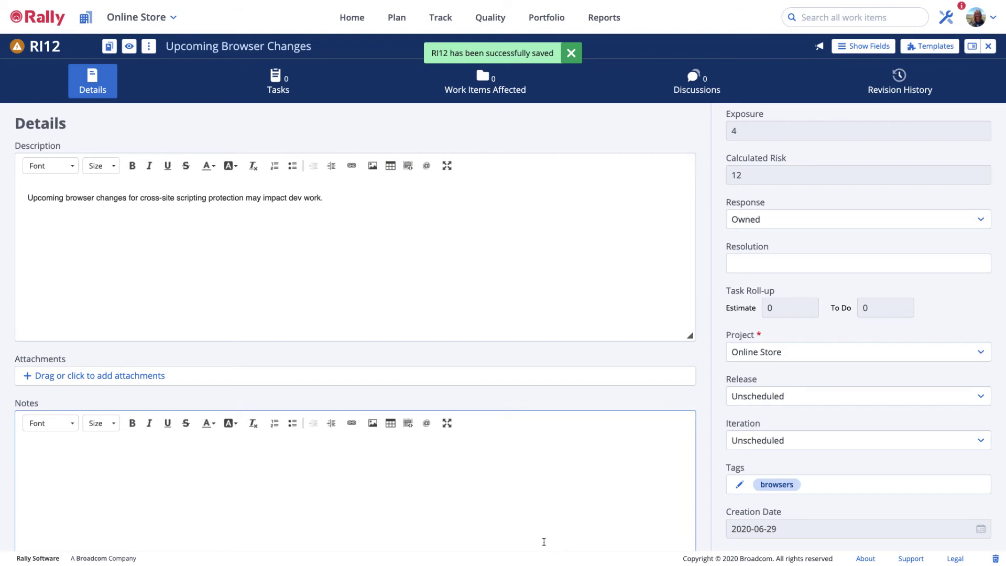
{"action": "left_click", "coordinate": [267, 78]}
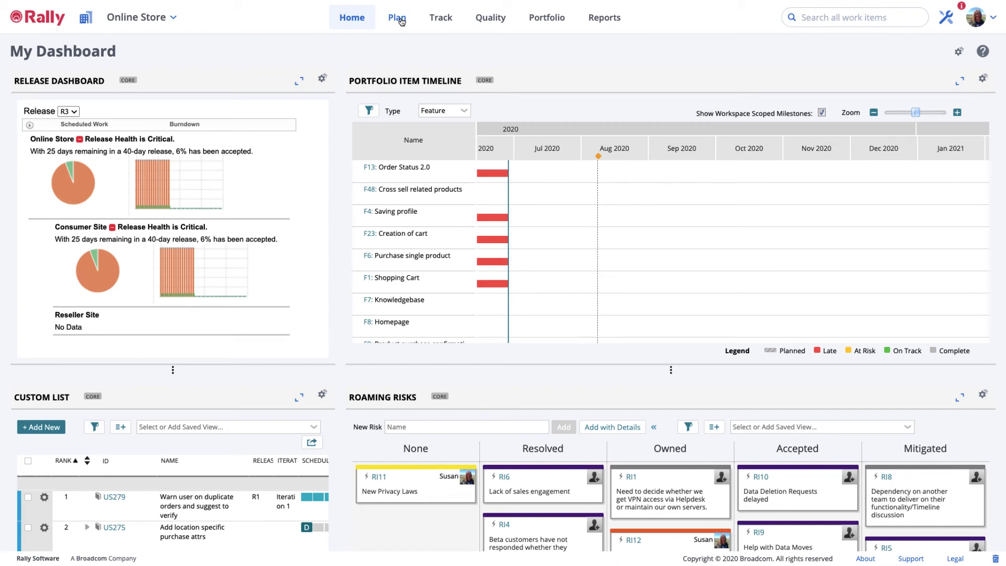
Step: Go to the Plan > Work Views list and check which work item types its filter includes
{"action": "left_click", "coordinate": [401, 21]}
{"action": "left_click", "coordinate": [417, 155]}
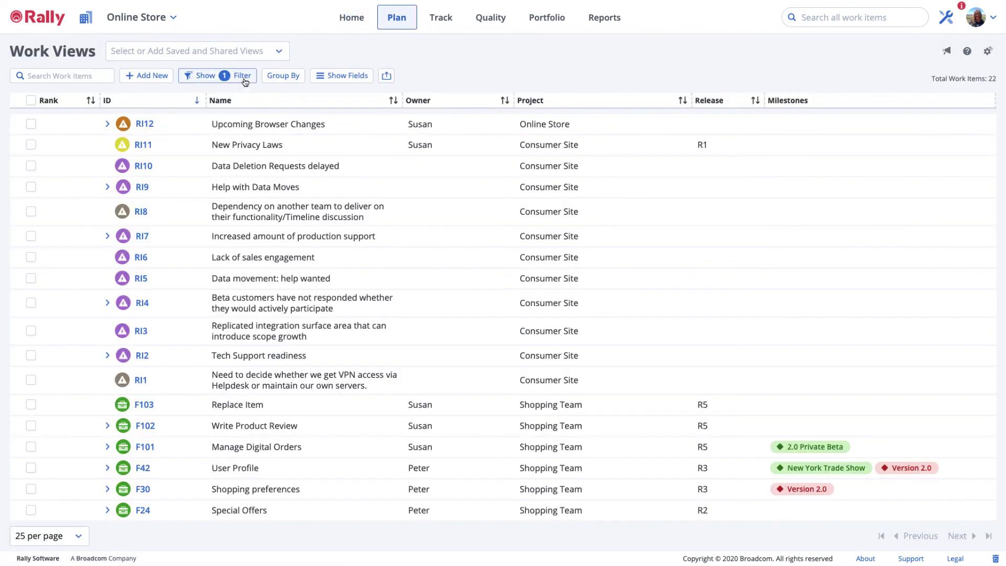
{"action": "left_click", "coordinate": [244, 78]}
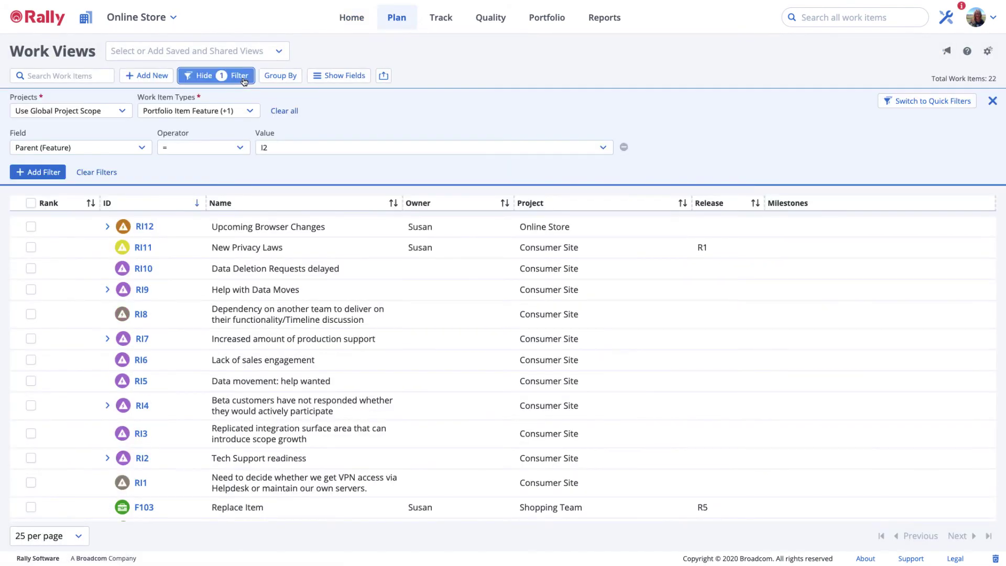
{"action": "left_click", "coordinate": [251, 111]}
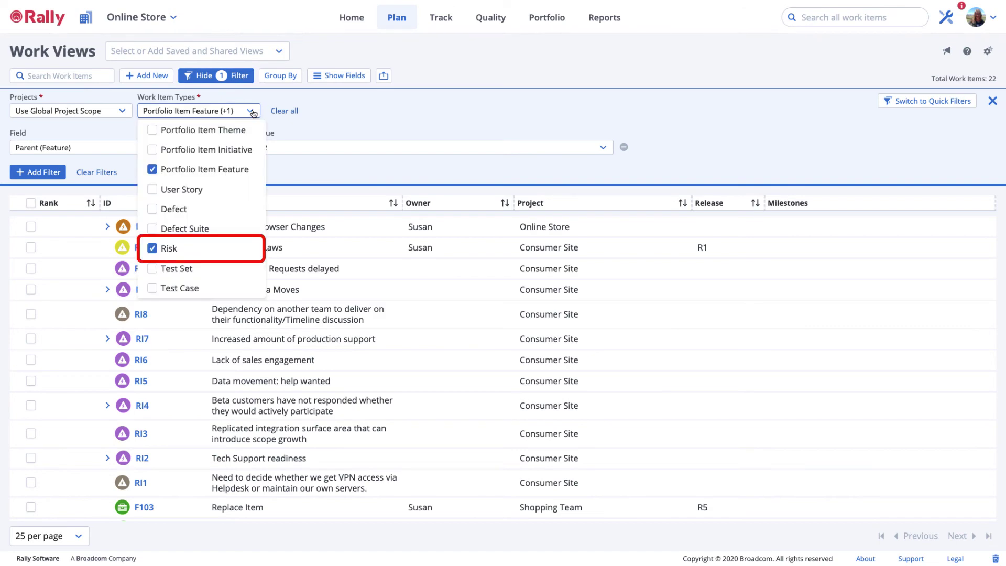
{"action": "left_click", "coordinate": [240, 78]}
Step: Create a new Risk named 'New firewall may break page loads' in Online Store
{"action": "left_click", "coordinate": [164, 77]}
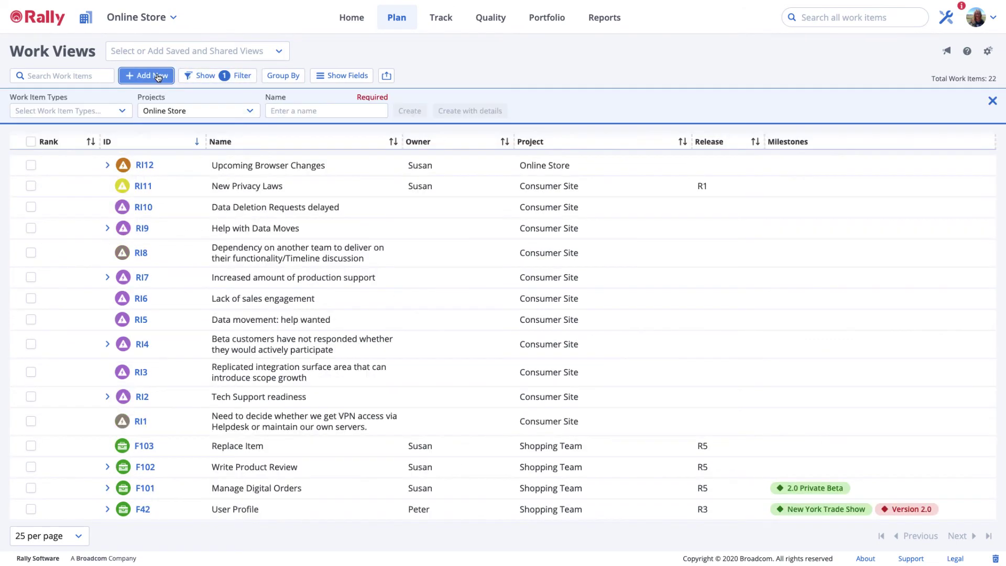
{"action": "left_click", "coordinate": [120, 113]}
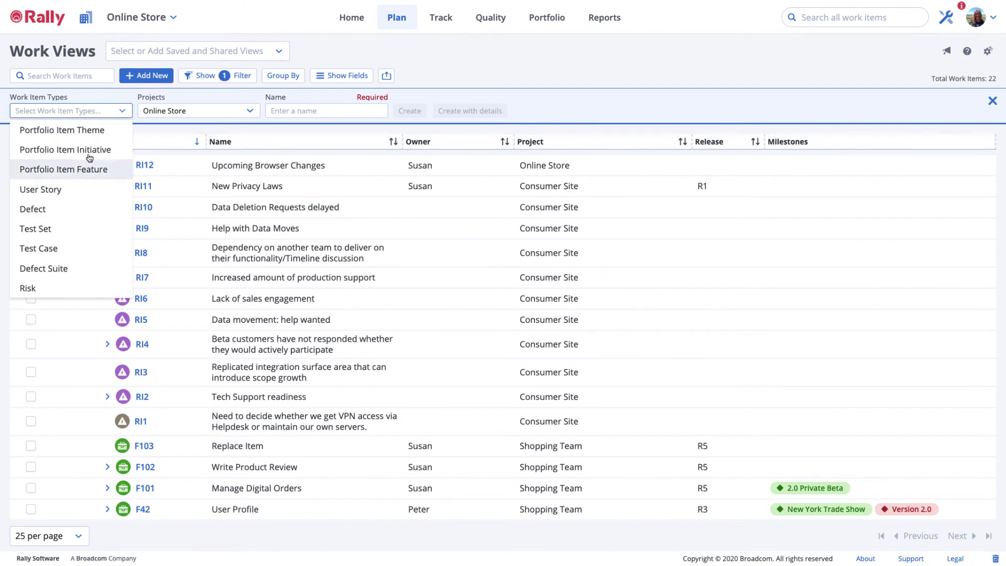
{"action": "left_click", "coordinate": [26, 287]}
{"action": "left_click", "coordinate": [285, 111]}
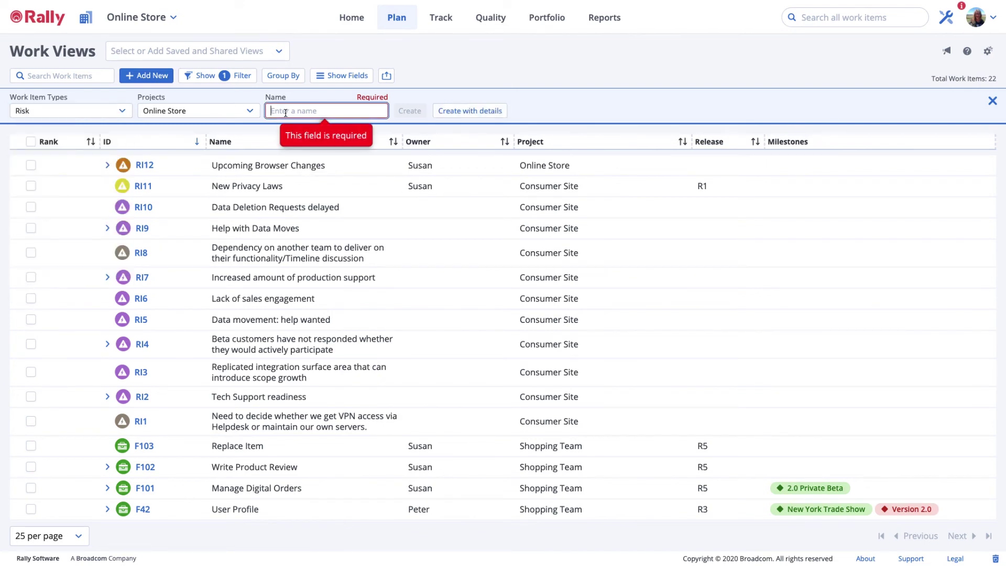
{"action": "type", "text": "New "}
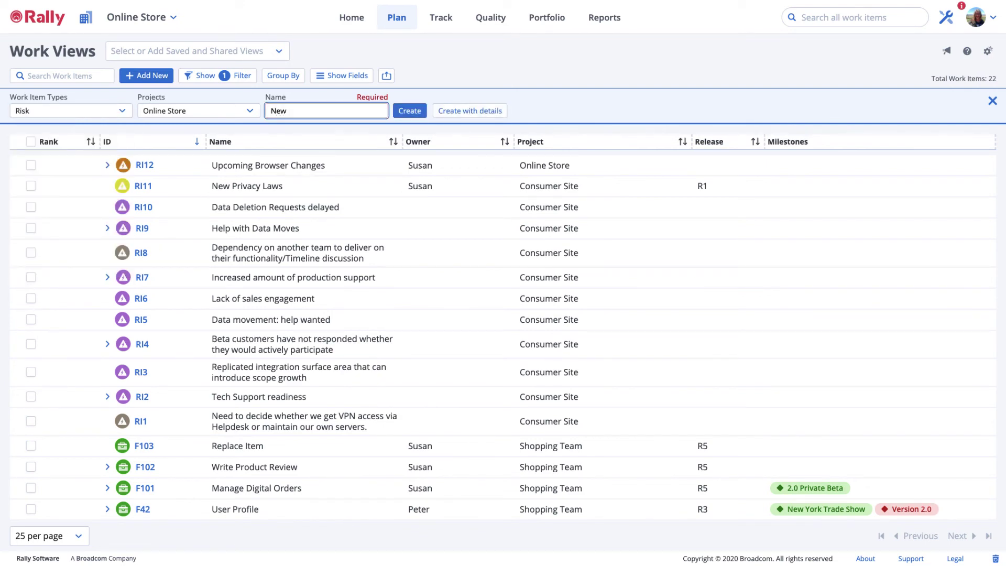
{"action": "type", "text": "firewall may break page loads"}
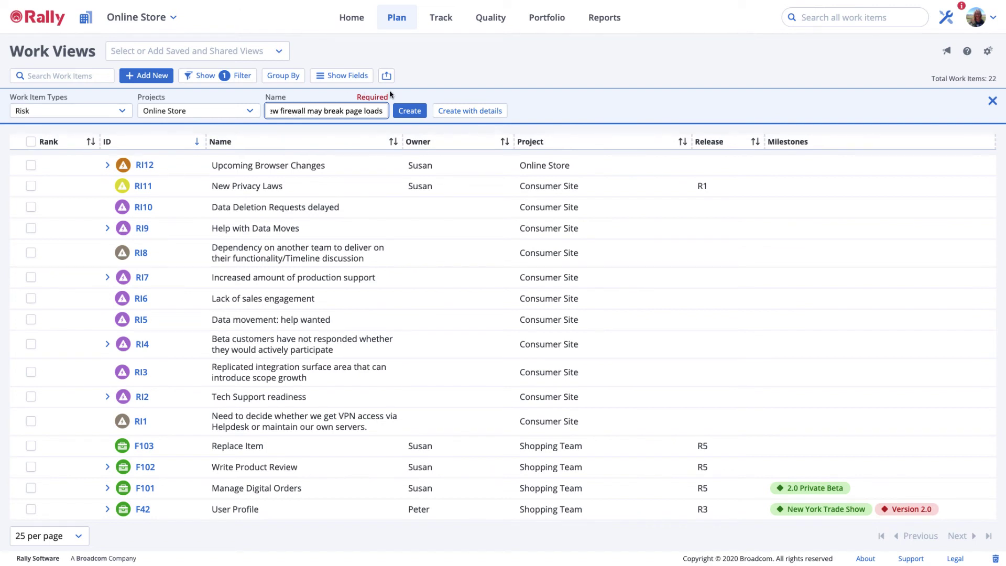
{"action": "left_click", "coordinate": [415, 116]}
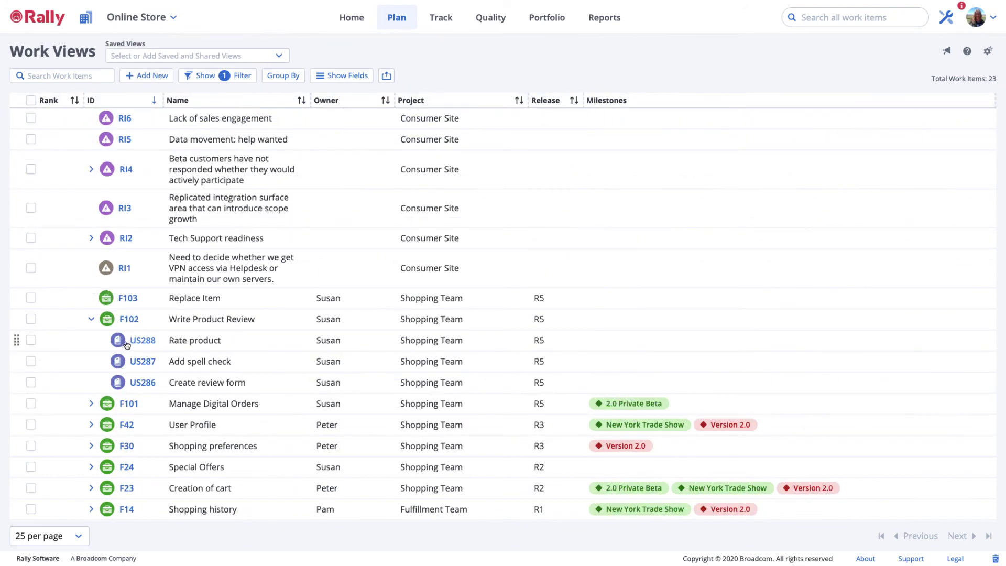
Step: View story US288's linked risks (RI7, RI4, RI2) and start linking an existing risk
{"action": "left_click", "coordinate": [144, 340]}
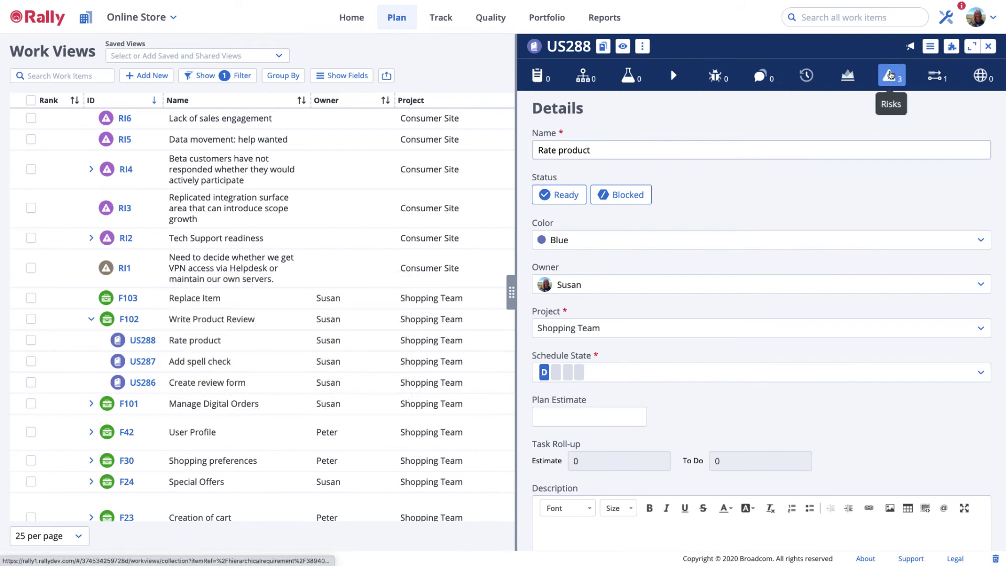
{"action": "left_click", "coordinate": [891, 75]}
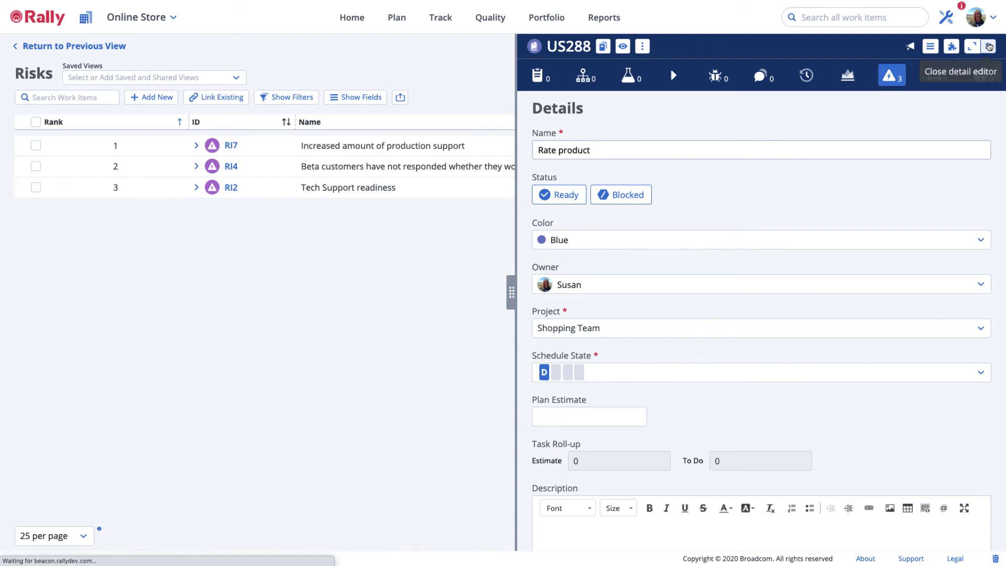
{"action": "left_click", "coordinate": [989, 46]}
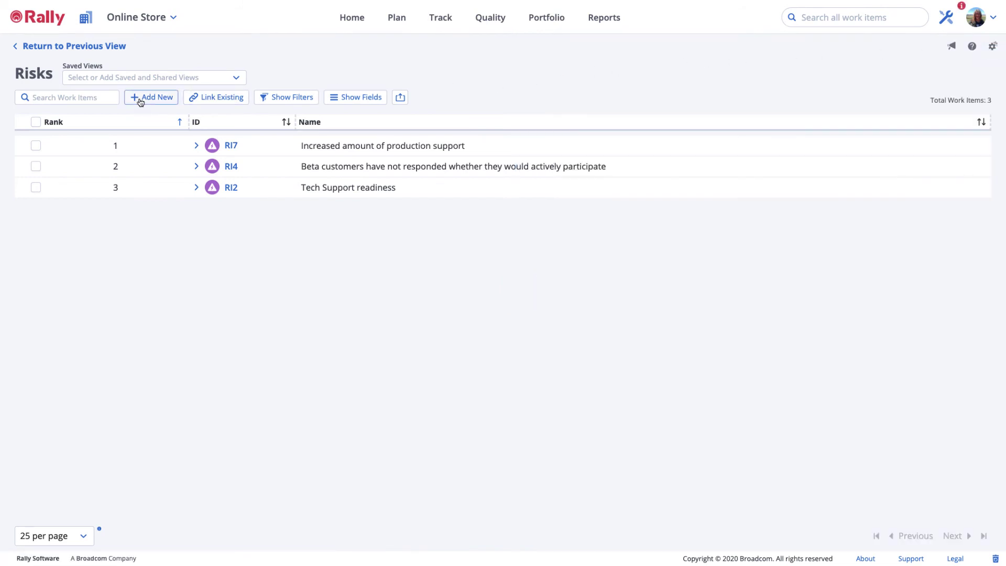
{"action": "left_click", "coordinate": [204, 98]}
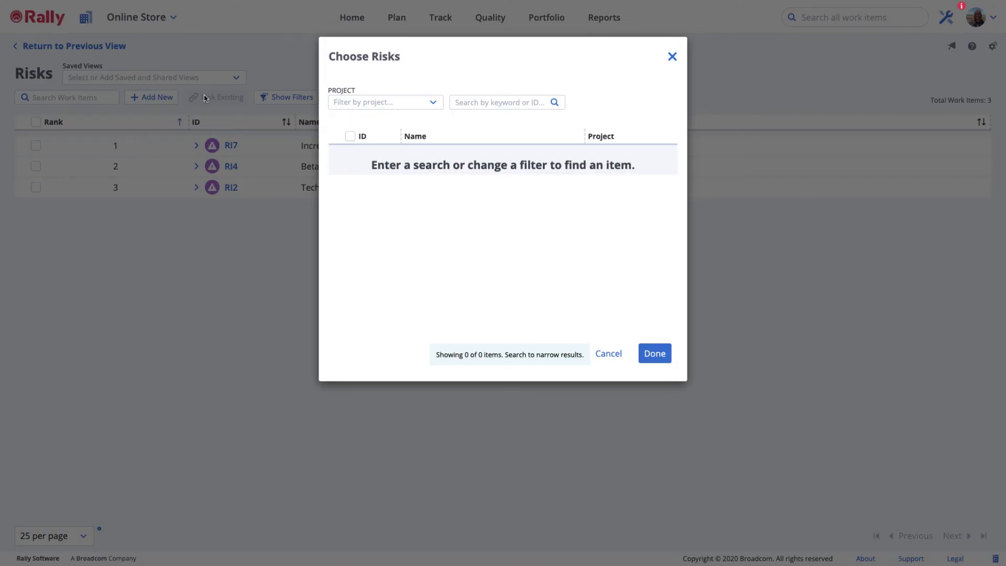
Step: Find 'R16', link risk RI16 to US288, and confirm US288 under RI16's Work Items Affected
{"action": "left_click", "coordinate": [467, 102]}
{"action": "type", "text": "R16"}
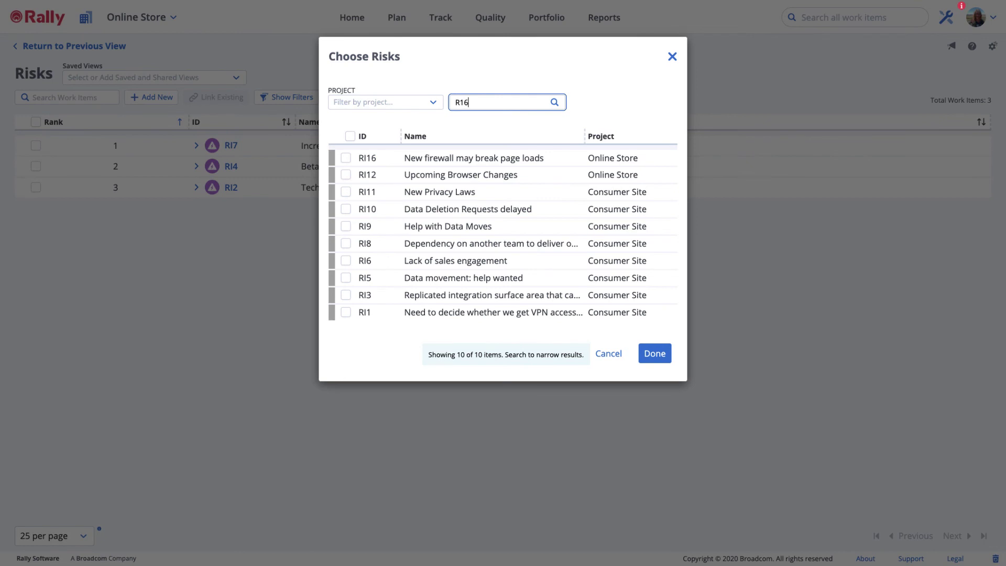
{"action": "left_click", "coordinate": [346, 159]}
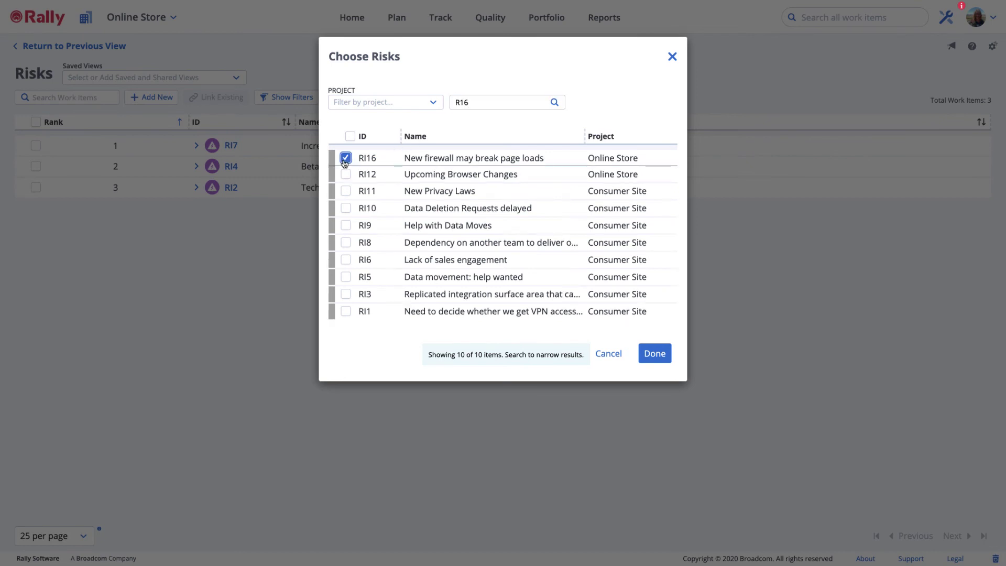
{"action": "left_click", "coordinate": [653, 354]}
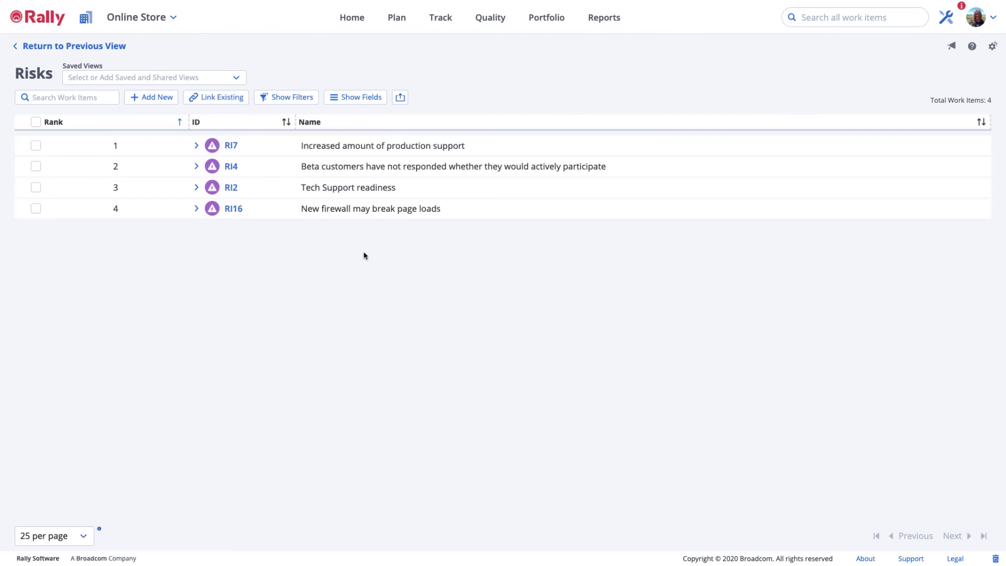
{"action": "left_click", "coordinate": [234, 209]}
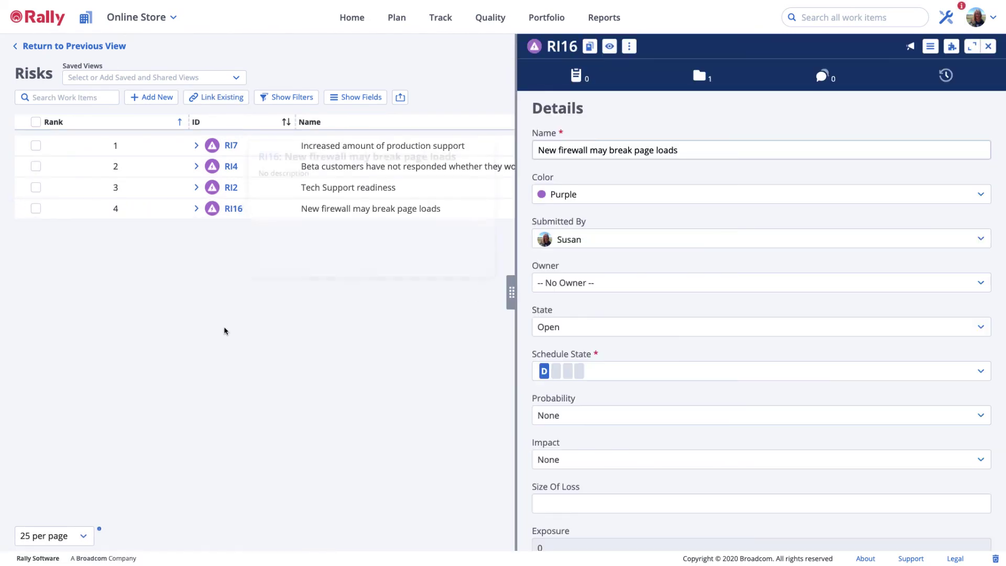
{"action": "left_click", "coordinate": [701, 77]}
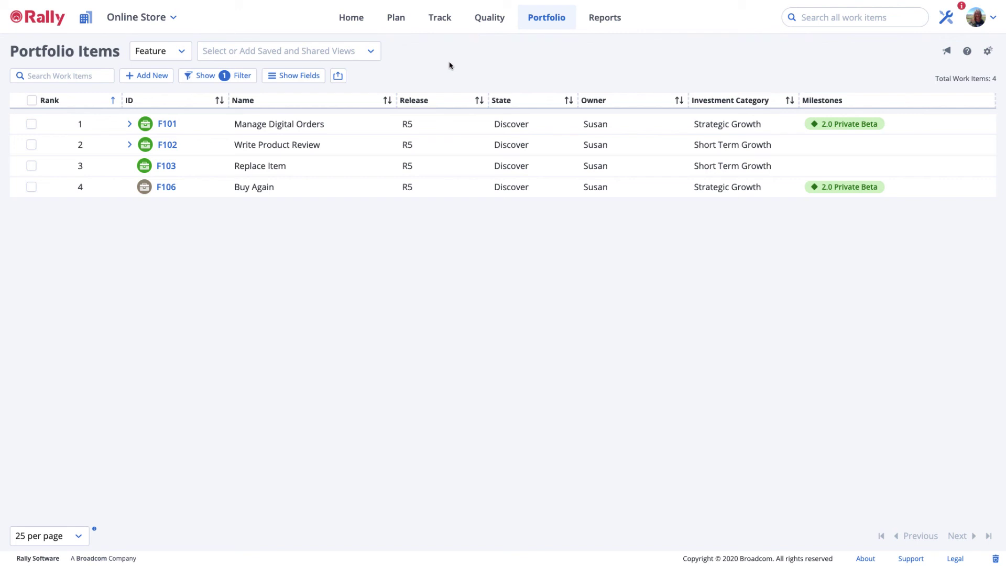
Step: Add a Risks column to the Feature grid, found by searching the field list for 'risk'
{"action": "left_click", "coordinate": [287, 77]}
{"action": "type", "text": "risk"}
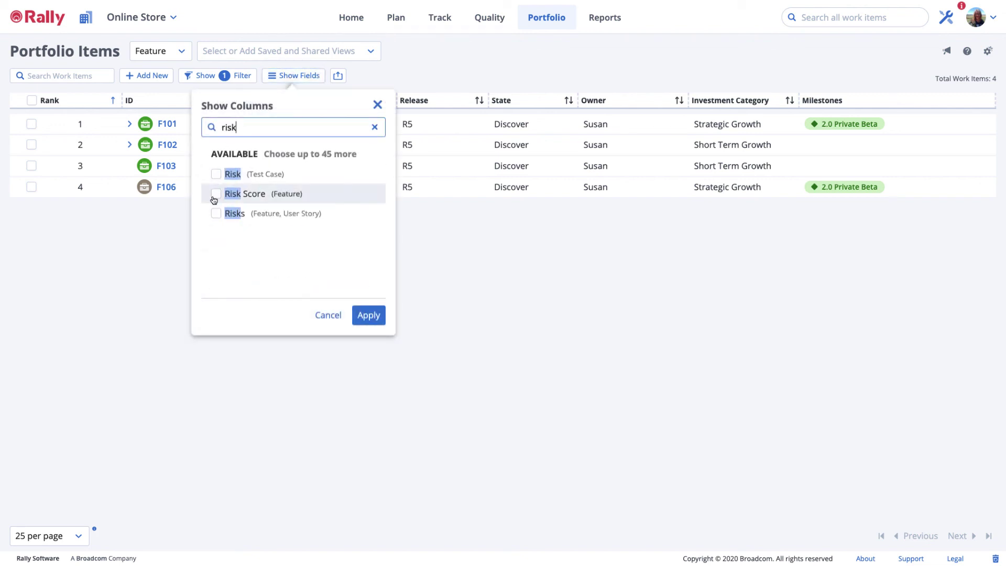
{"action": "left_click", "coordinate": [216, 213]}
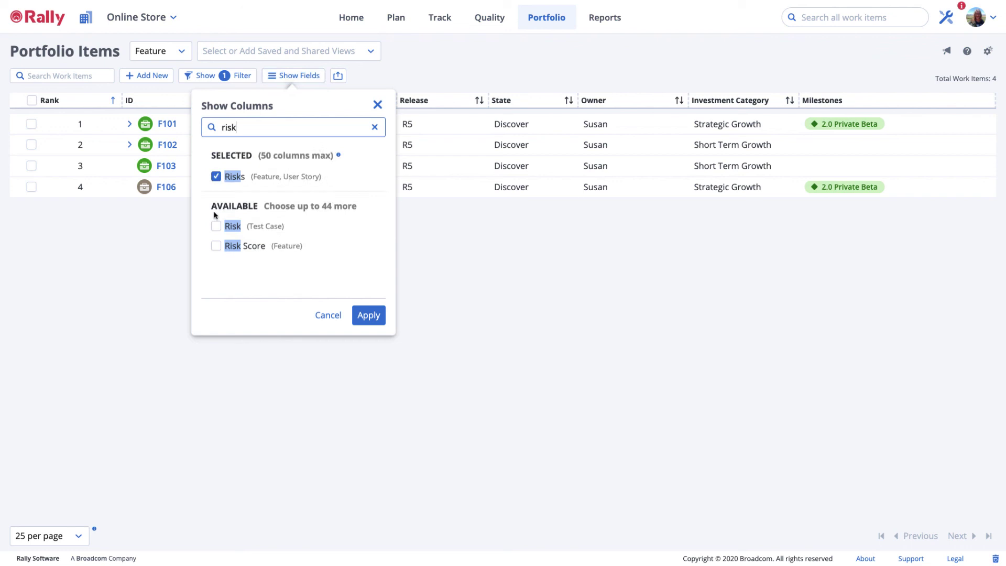
{"action": "left_click", "coordinate": [369, 316]}
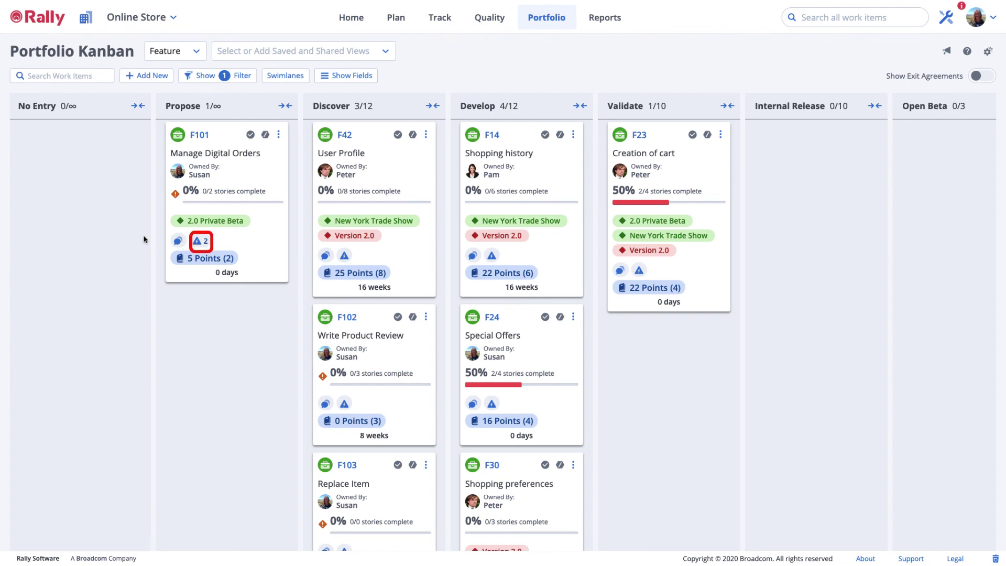
Step: From F101's Kanban risk badge, check what RI9 is linked to and open F101's risks in the full editor
{"action": "left_click", "coordinate": [202, 242]}
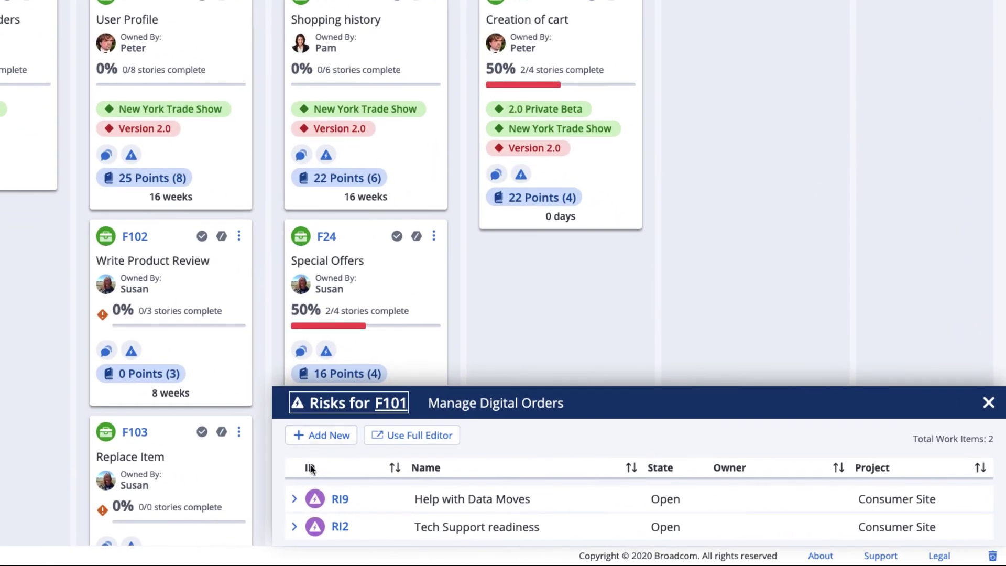
{"action": "left_click", "coordinate": [294, 499]}
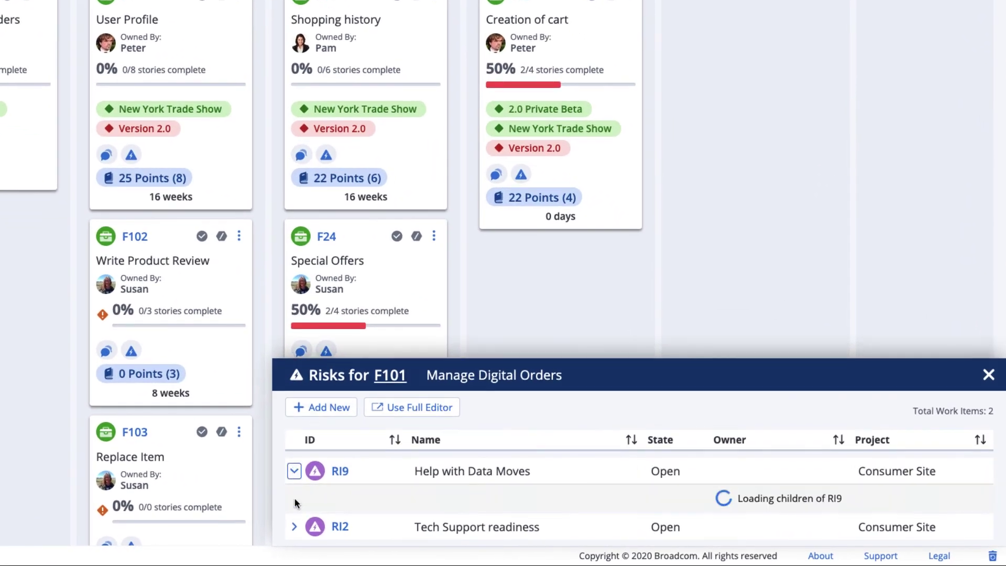
{"action": "left_click", "coordinate": [401, 408]}
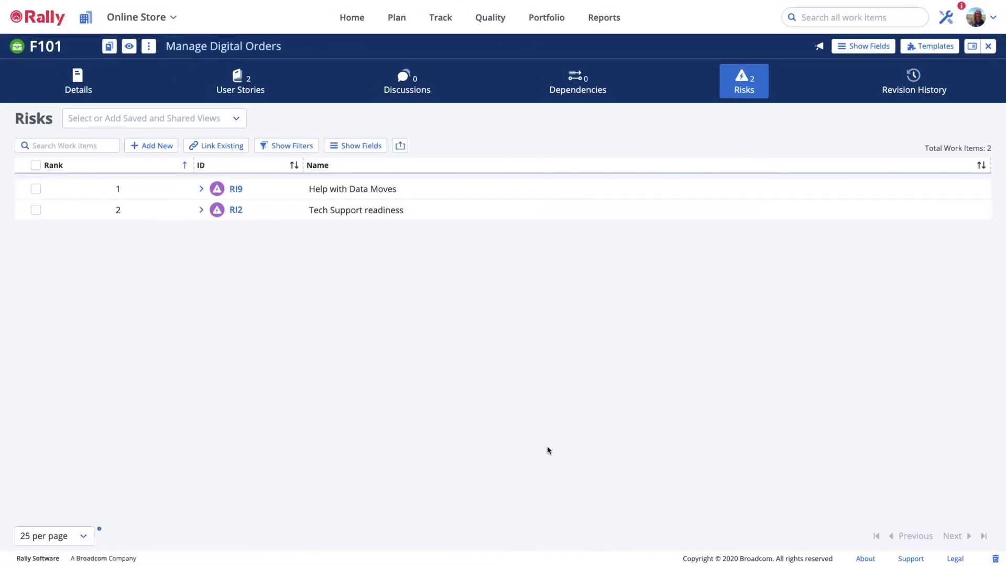